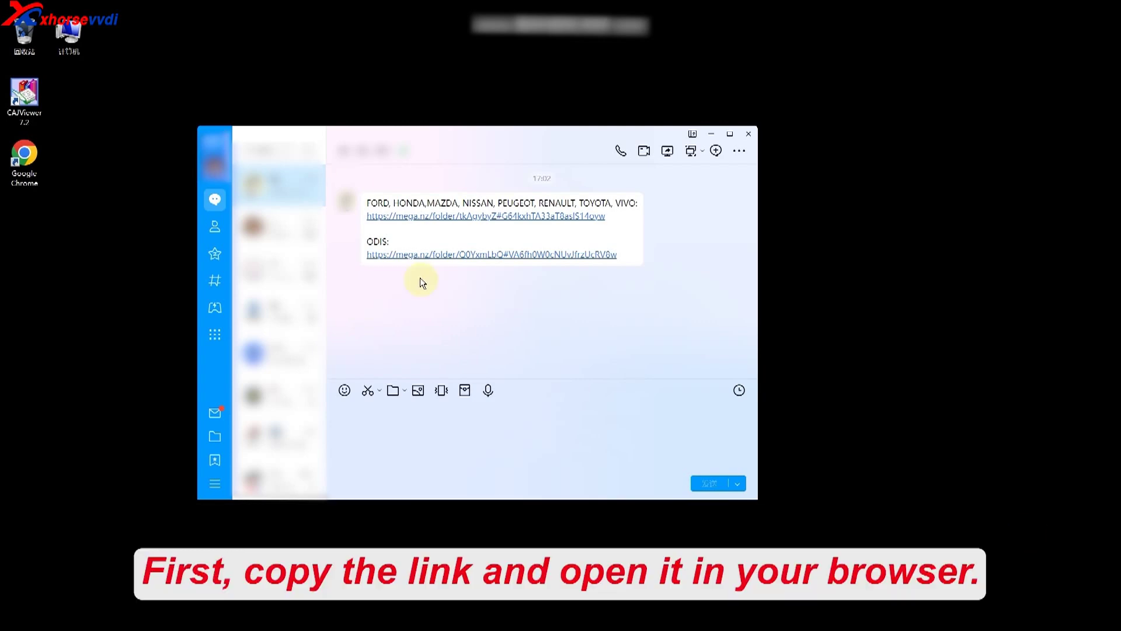
Open the shared mega.nz link from the QQ chat to show the 'Vehicle diagnostics tool' folder
left_click(403, 217)
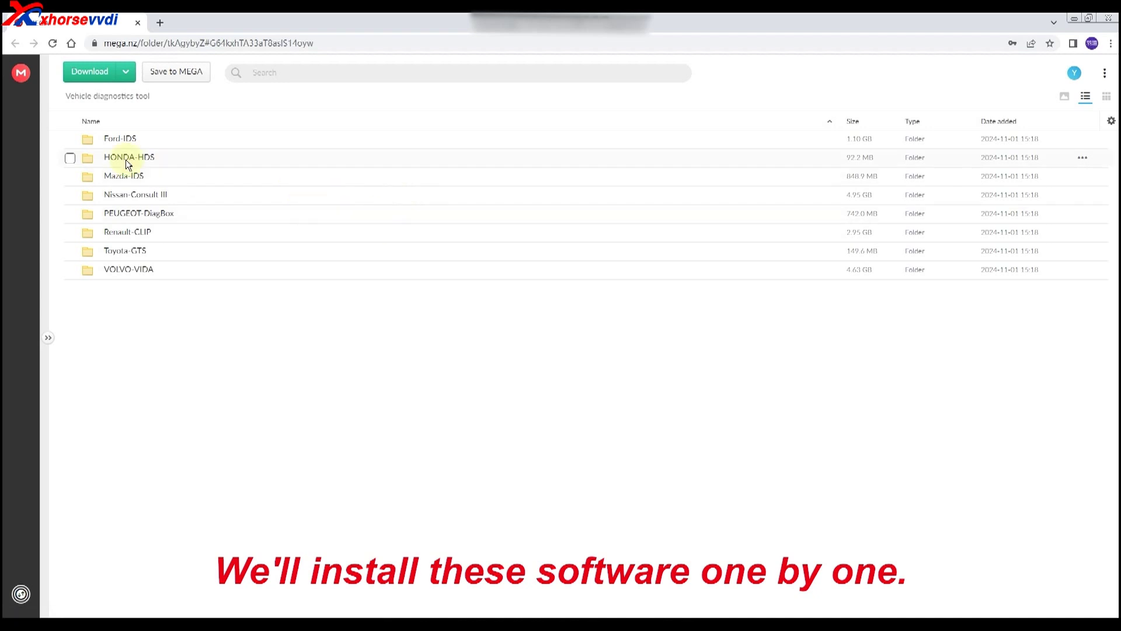
Select all six files in the Ford-IDS folder and download them
double_click(107, 139)
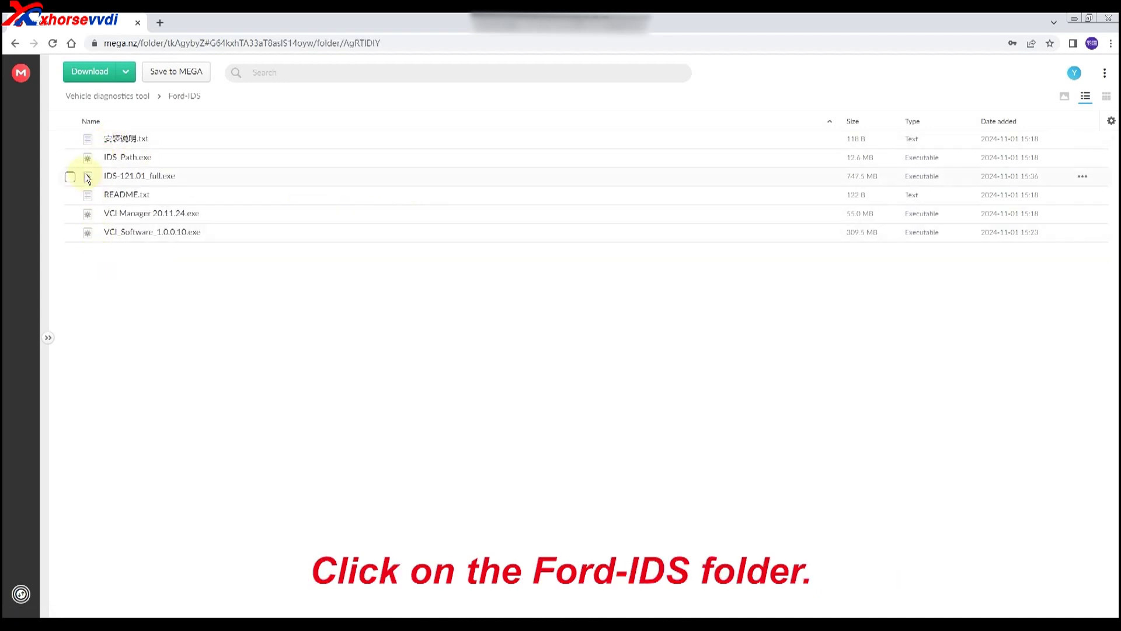
left_click(70, 139)
left_click(70, 157)
left_click(70, 176)
left_click(70, 195)
left_click(70, 214)
left_click(70, 232)
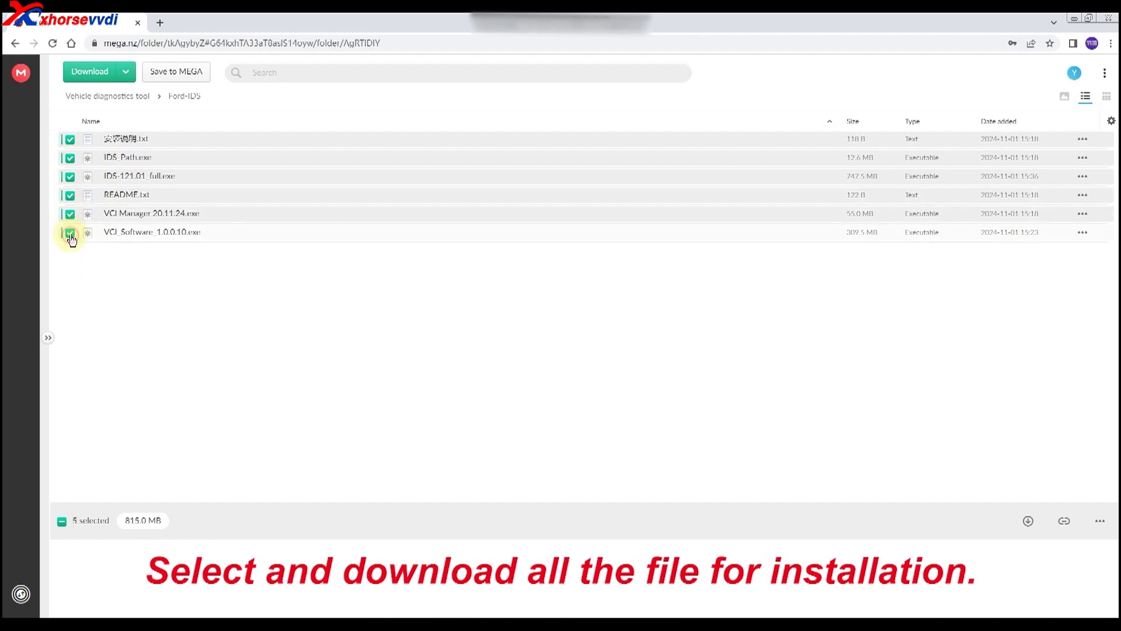
left_click(91, 72)
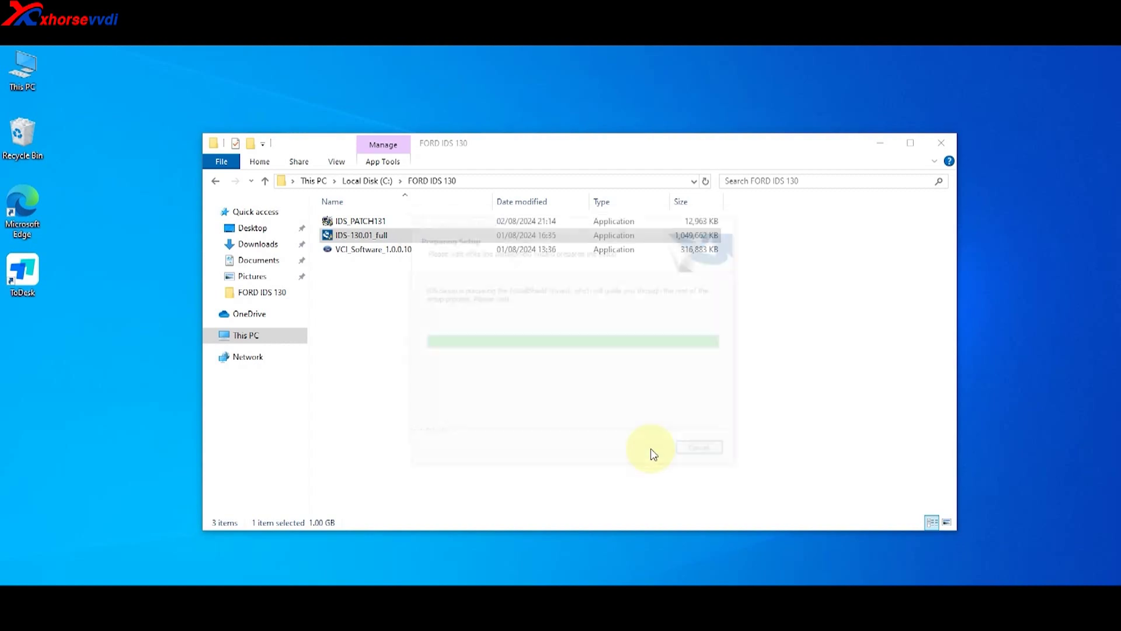
Install IDS 130.01 with the license accepted, then restart the computer
left_click(643, 452)
left_click(533, 403)
left_click(648, 453)
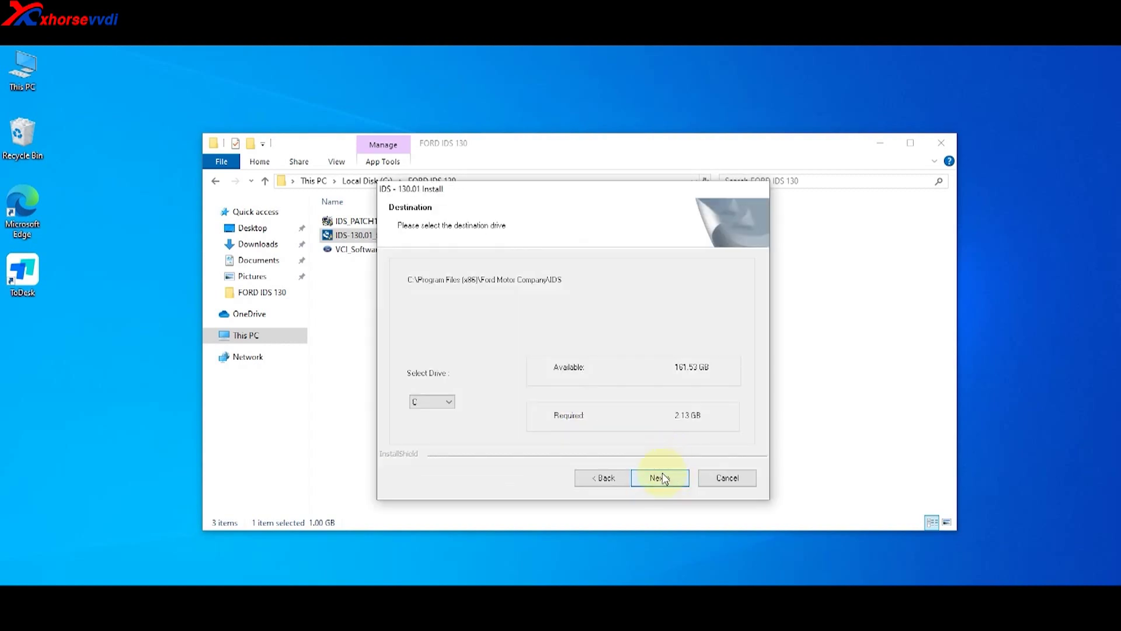
left_click(657, 474)
left_click(657, 475)
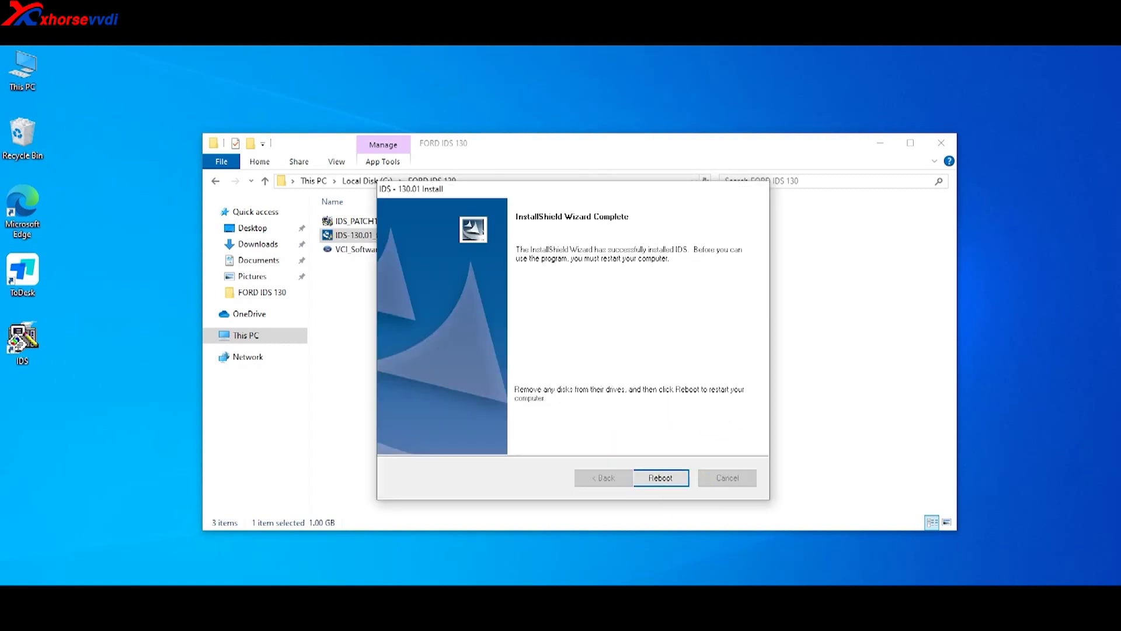
left_click(663, 474)
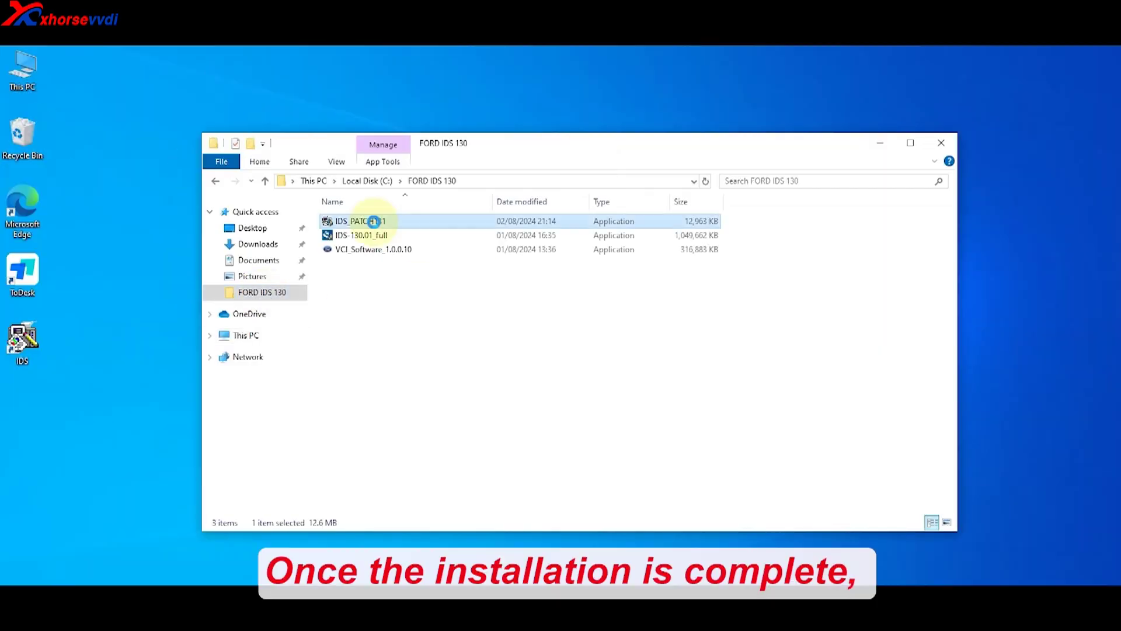
Run the VCI Software 1.0.0.10 installer through to completion
right_click(385, 221)
left_click(409, 244)
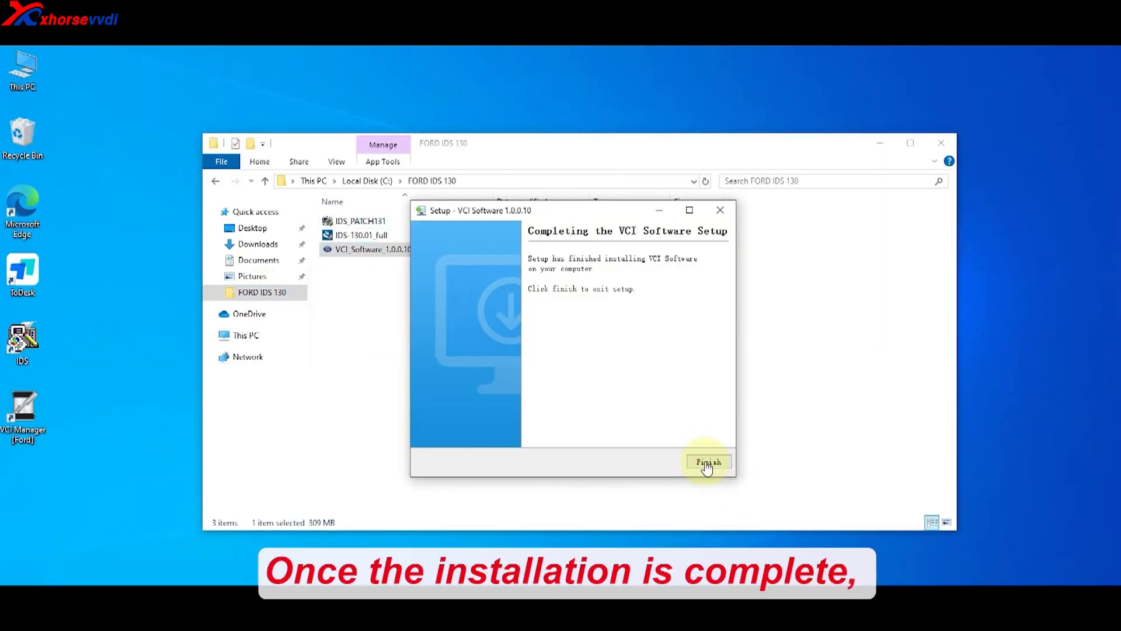
left_click(708, 463)
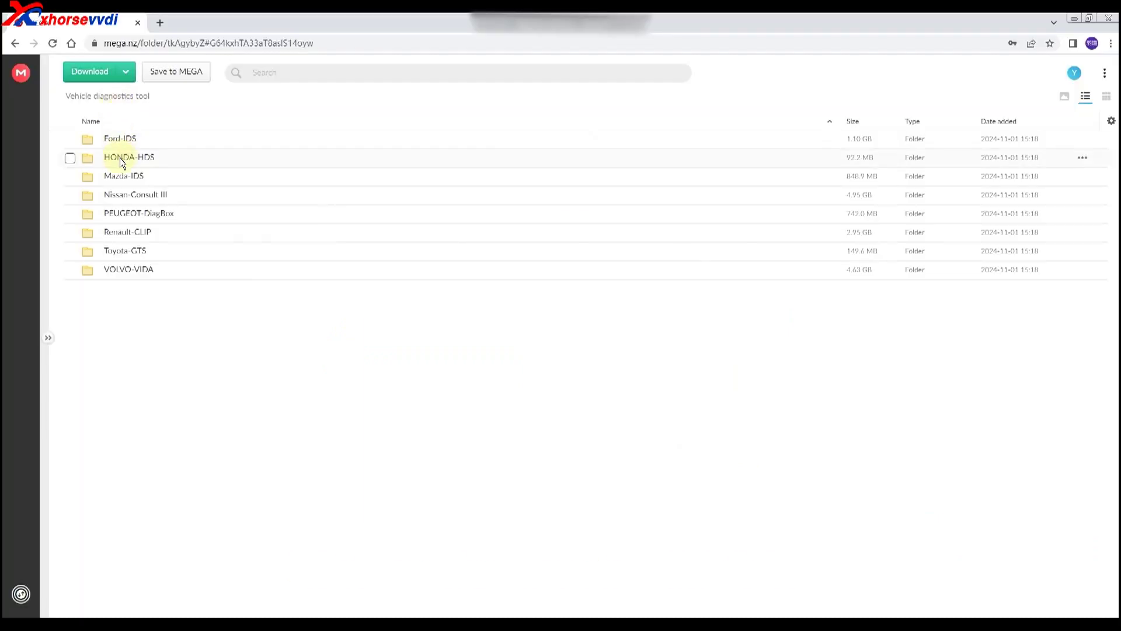
Download the three HONDA-HDS files and launch the extracted hds_3.102 setup
double_click(120, 156)
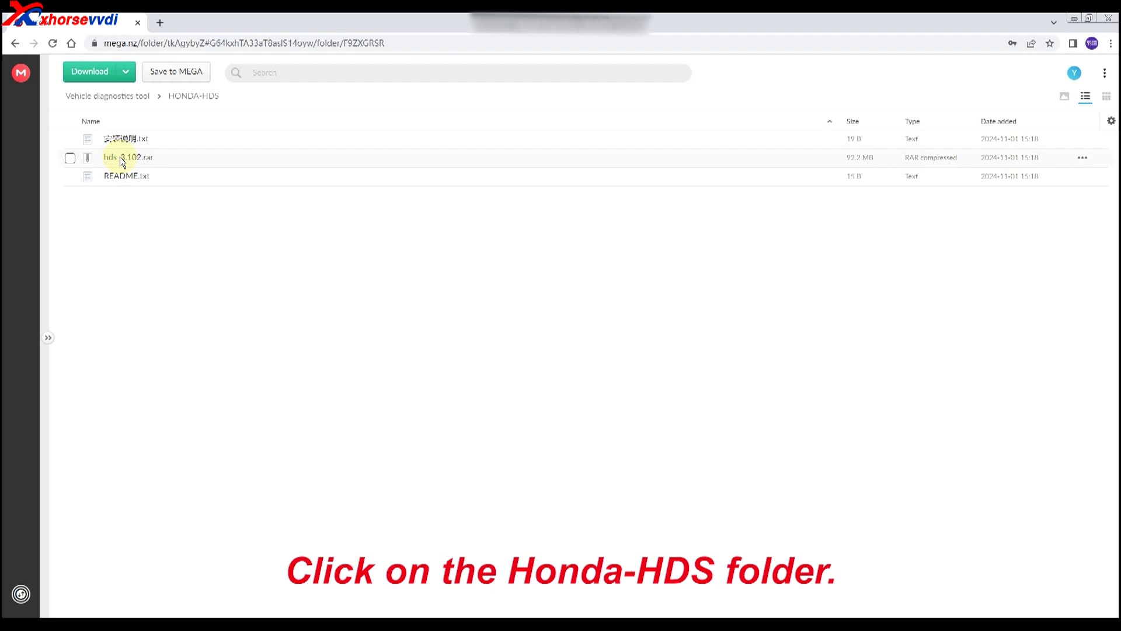
left_click(70, 140)
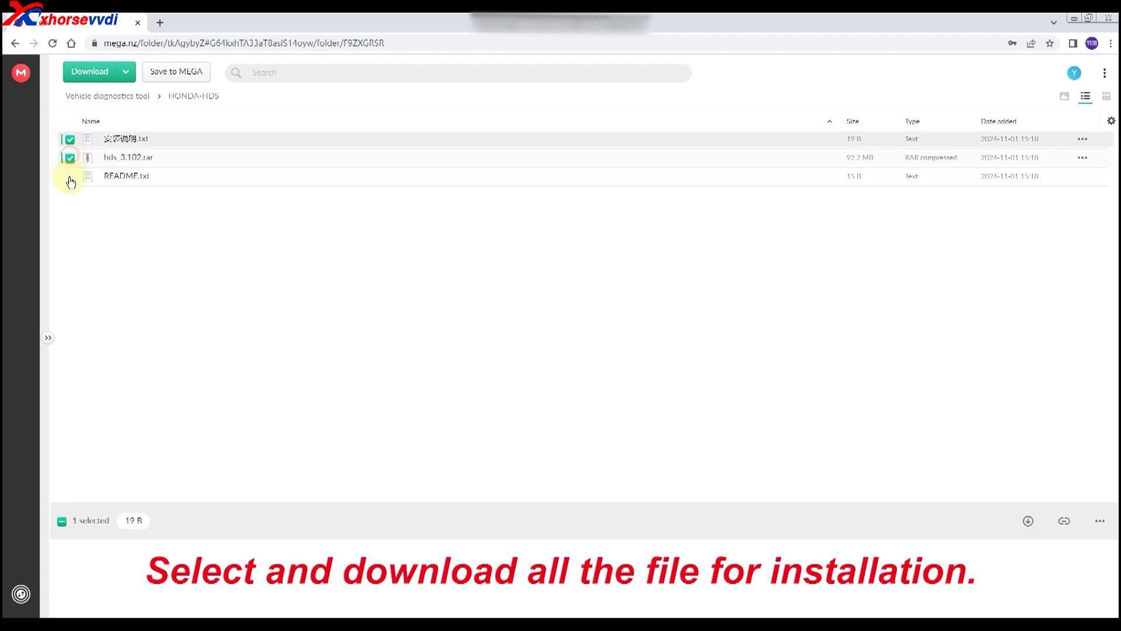
left_click(70, 176)
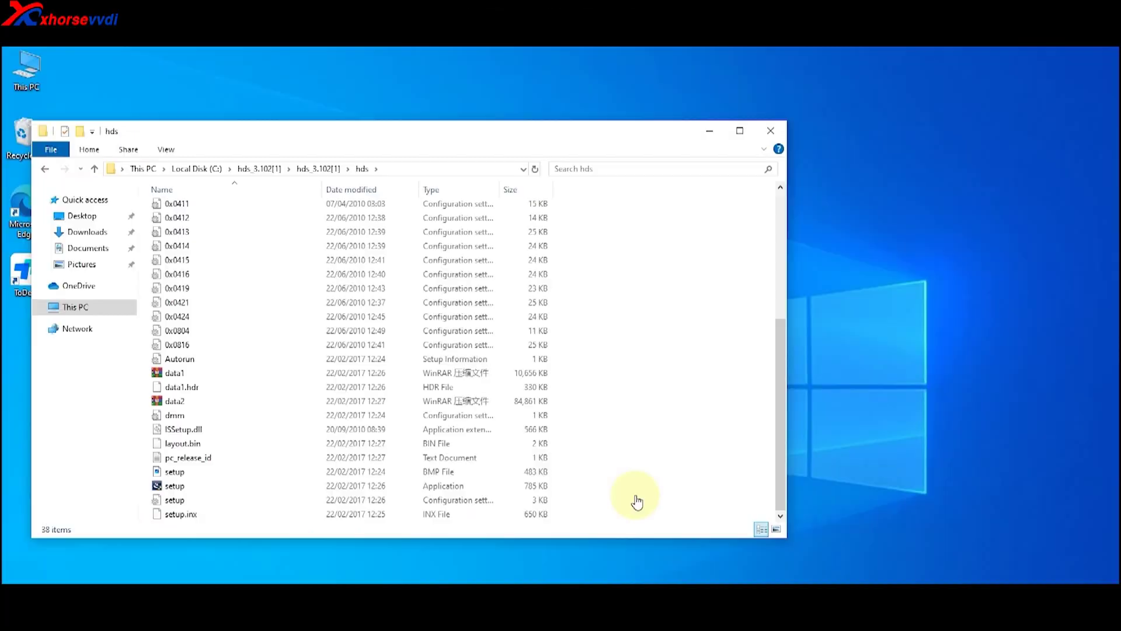
double_click(240, 486)
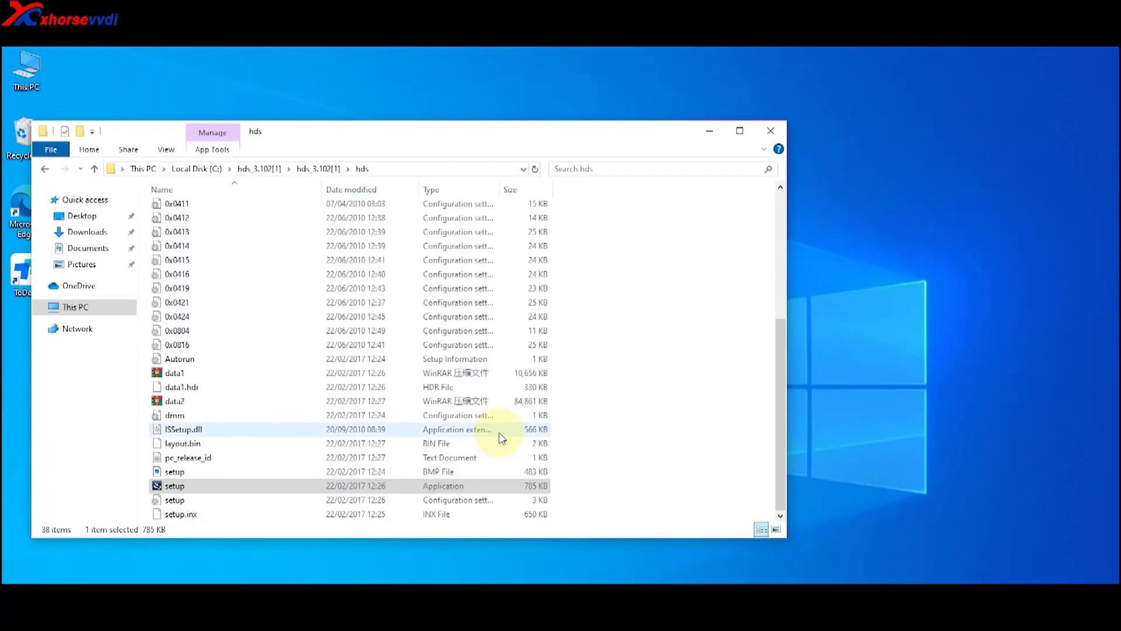
Finish installing Honda Diagnostic System, then open the Mazda-IDS folder in MEGA
left_click(652, 452)
left_click(647, 452)
left_click(650, 452)
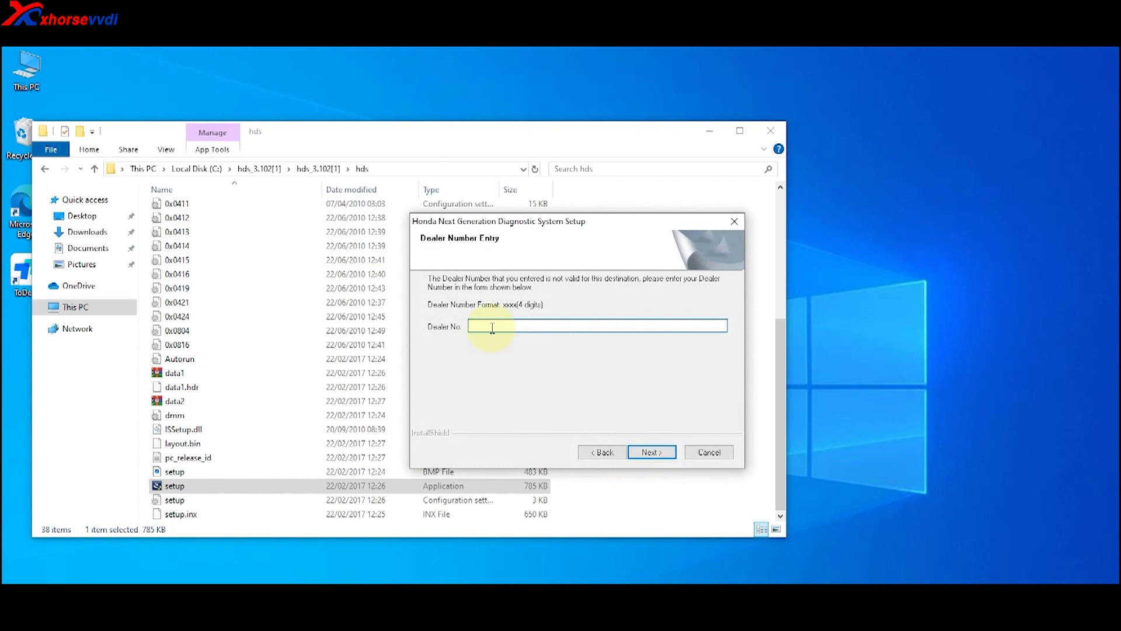
left_click(629, 452)
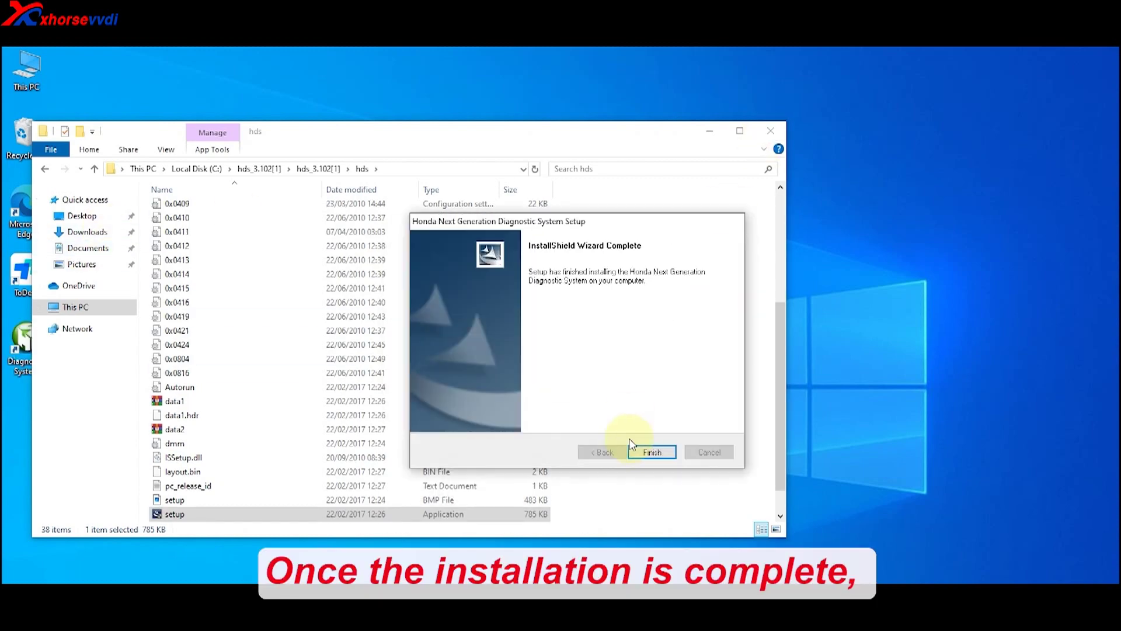
left_click(644, 452)
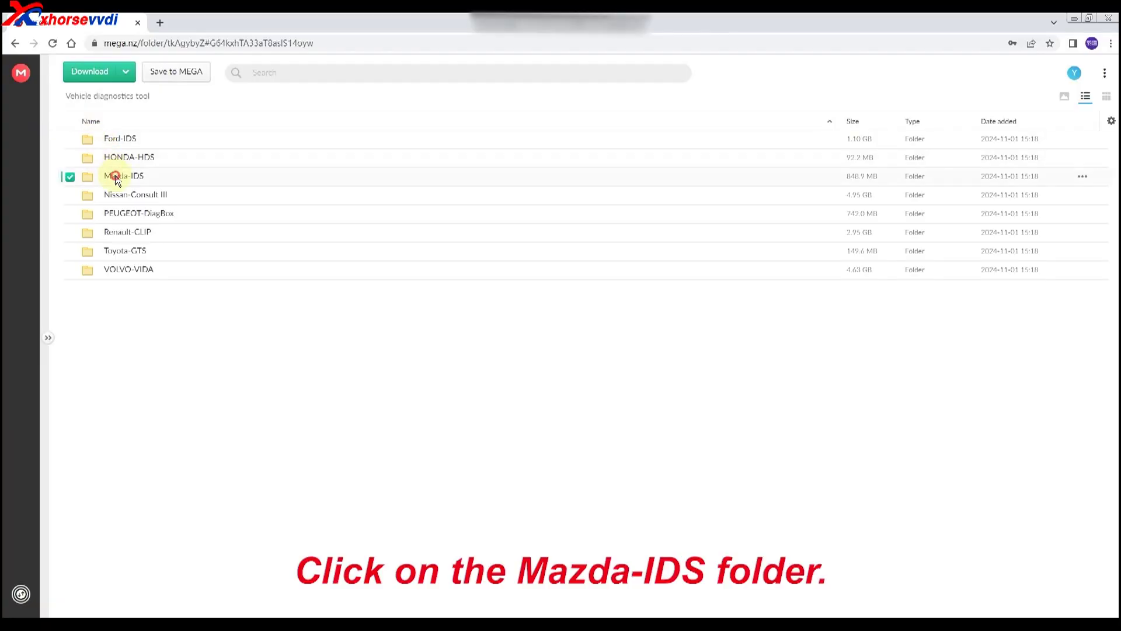
double_click(117, 178)
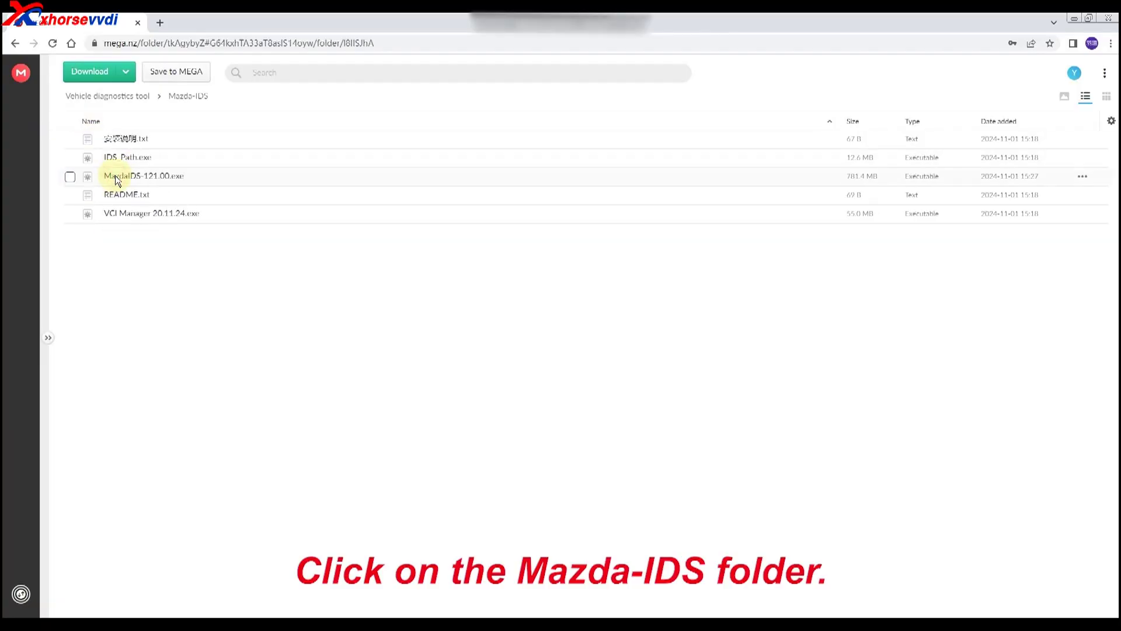
Download four Mazda-IDS files and launch the MazdaIDS-131.00 installer
left_click(70, 139)
left_click(69, 158)
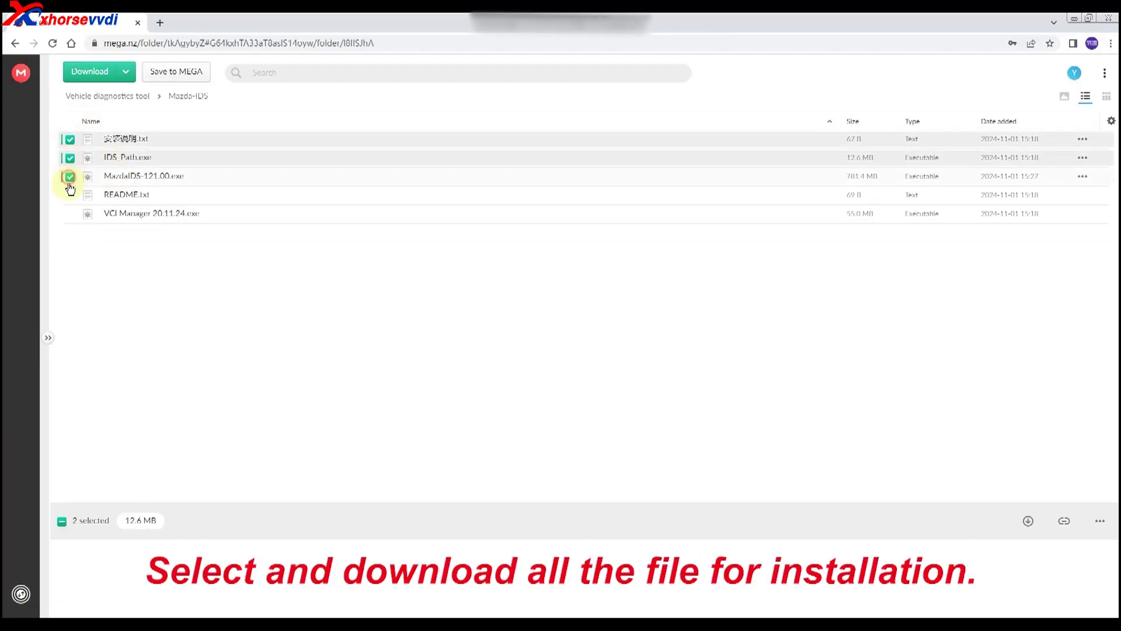
left_click(69, 176)
left_click(70, 195)
left_click(90, 73)
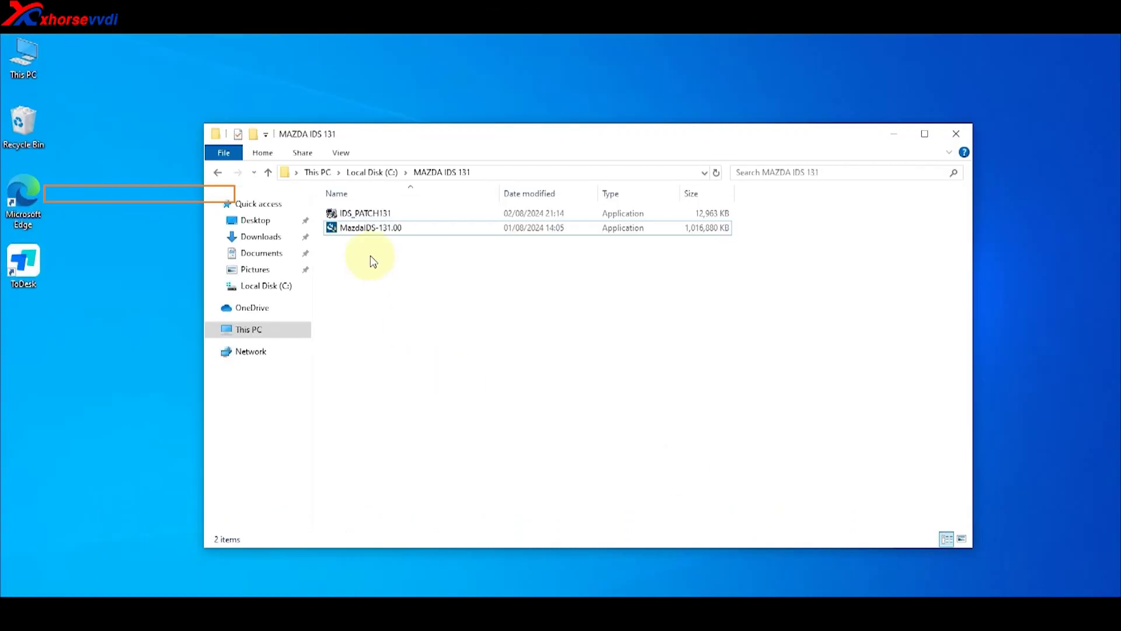
double_click(388, 229)
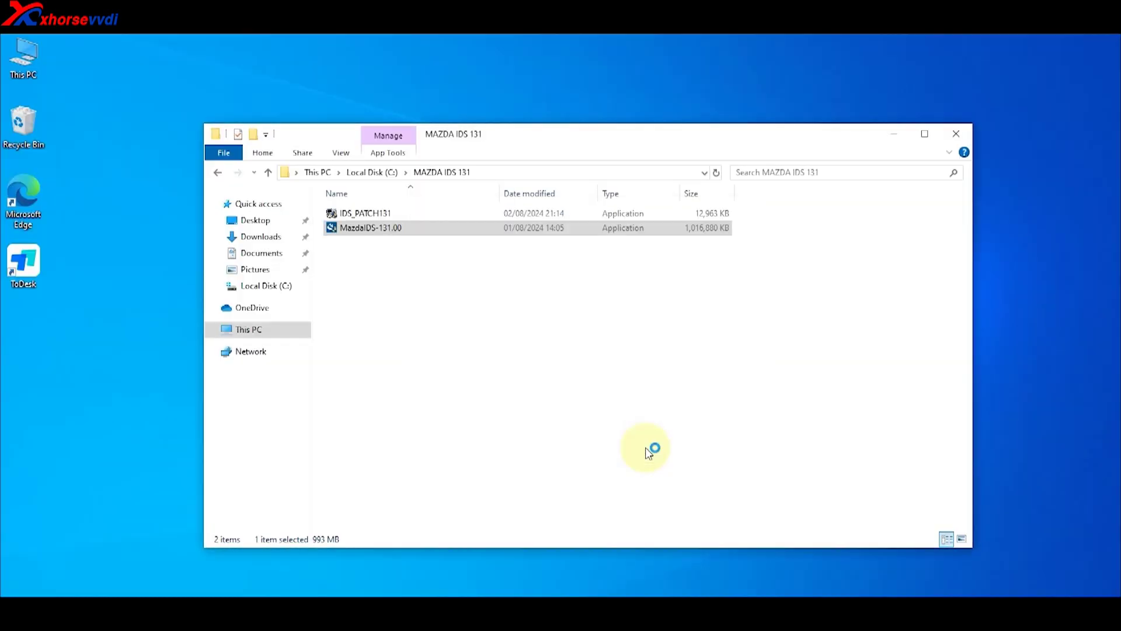
Install Mazda IDS 131.00 with the license accepted and default destination
key("Return")
key("alt+a")
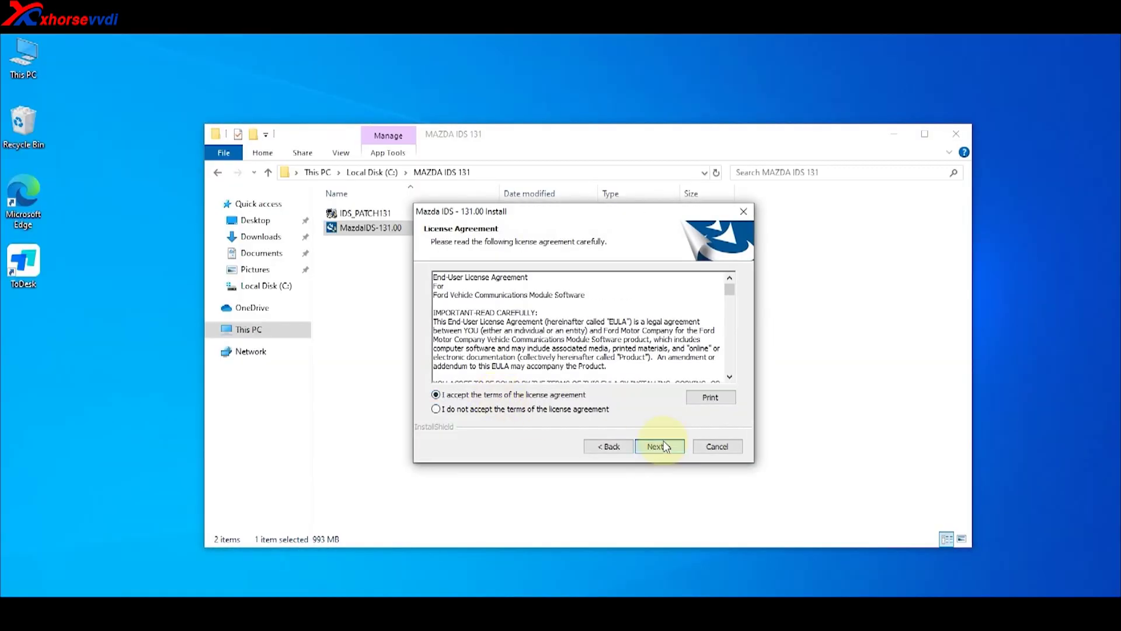
left_click(664, 447)
left_click(664, 471)
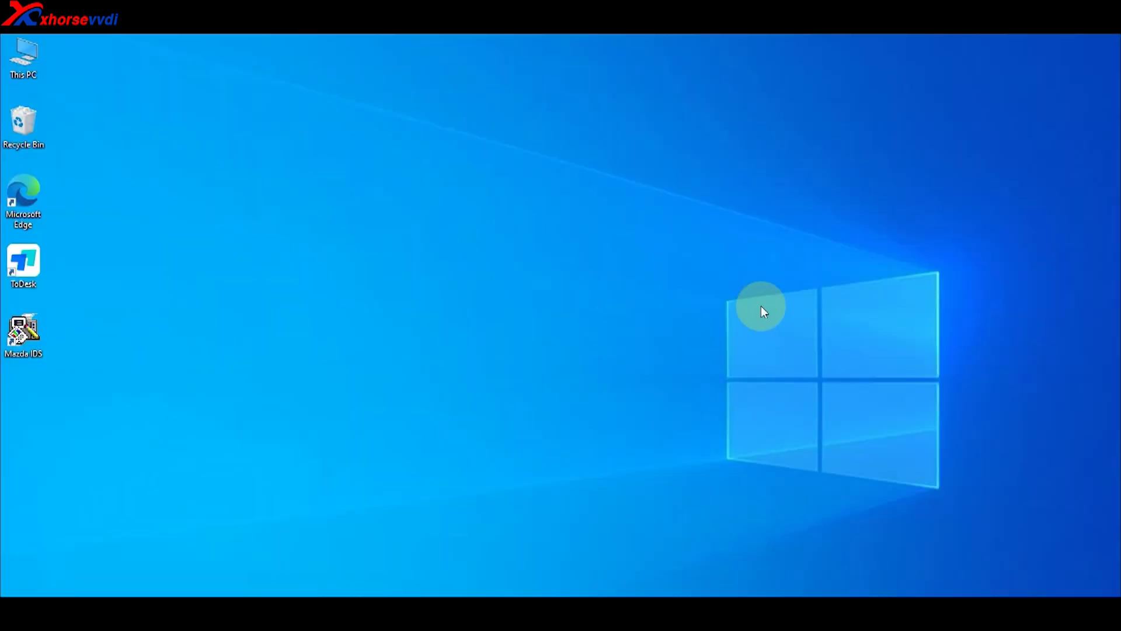
Copy IDS_PATCH131 from C:\MAZDA IDS 131 to the Mazda IDS desktop shortcut
double_click(23, 55)
left_click(409, 379)
double_click(409, 379)
double_click(393, 244)
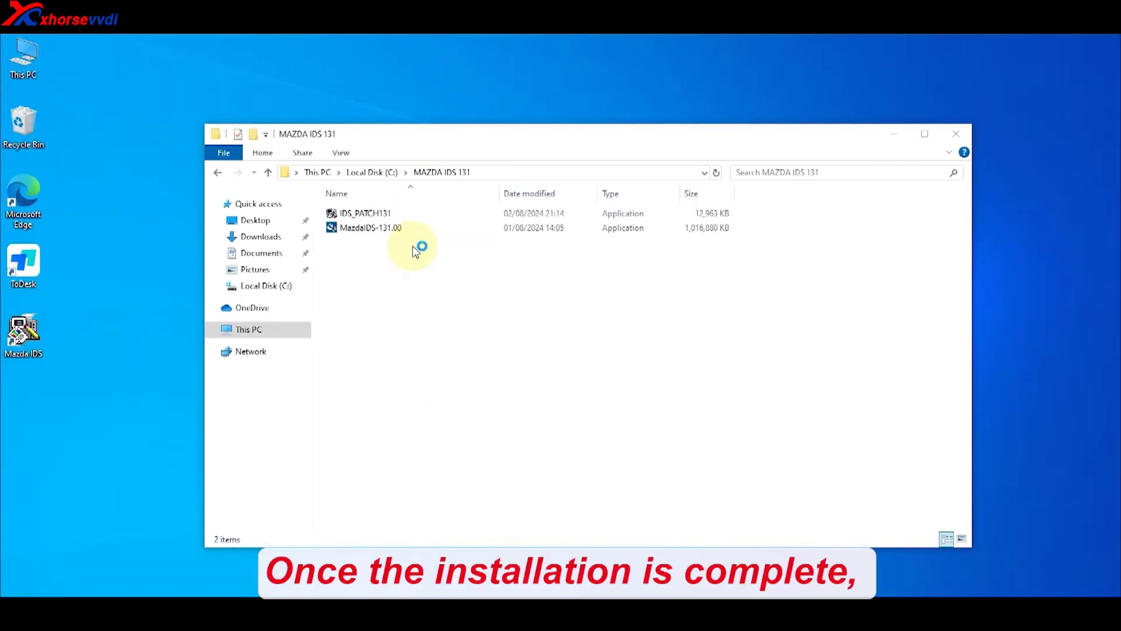
left_click(391, 215)
right_click(390, 215)
left_click(422, 461)
left_click(188, 415)
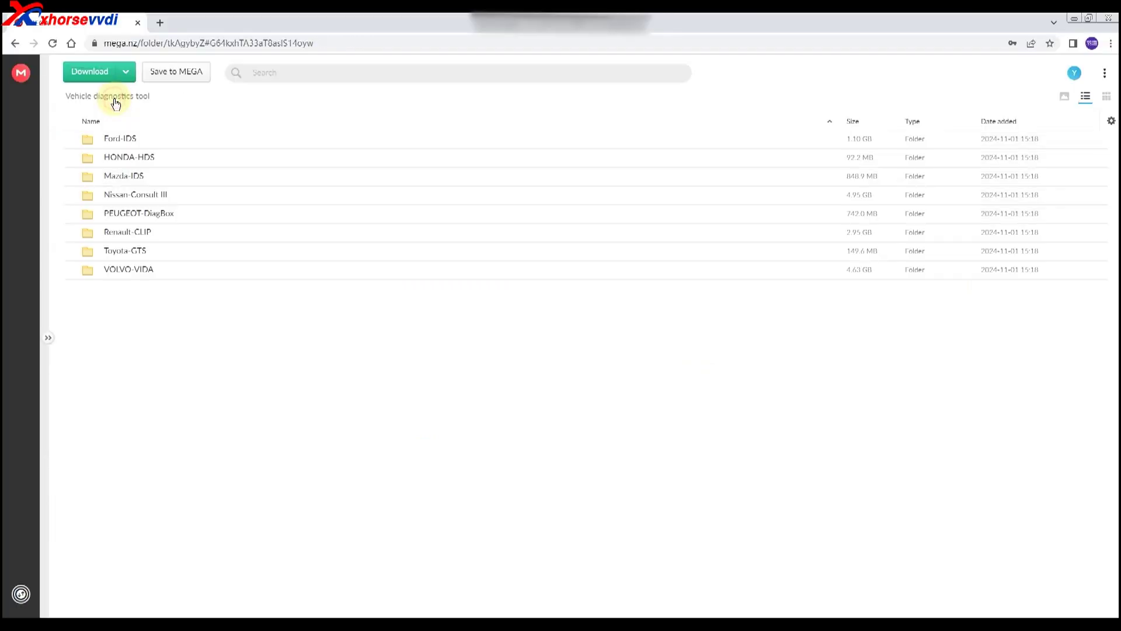
Select Nissan.part1.rar, part2.rar and part3.rar in the Nissan-Consult III folder
double_click(124, 198)
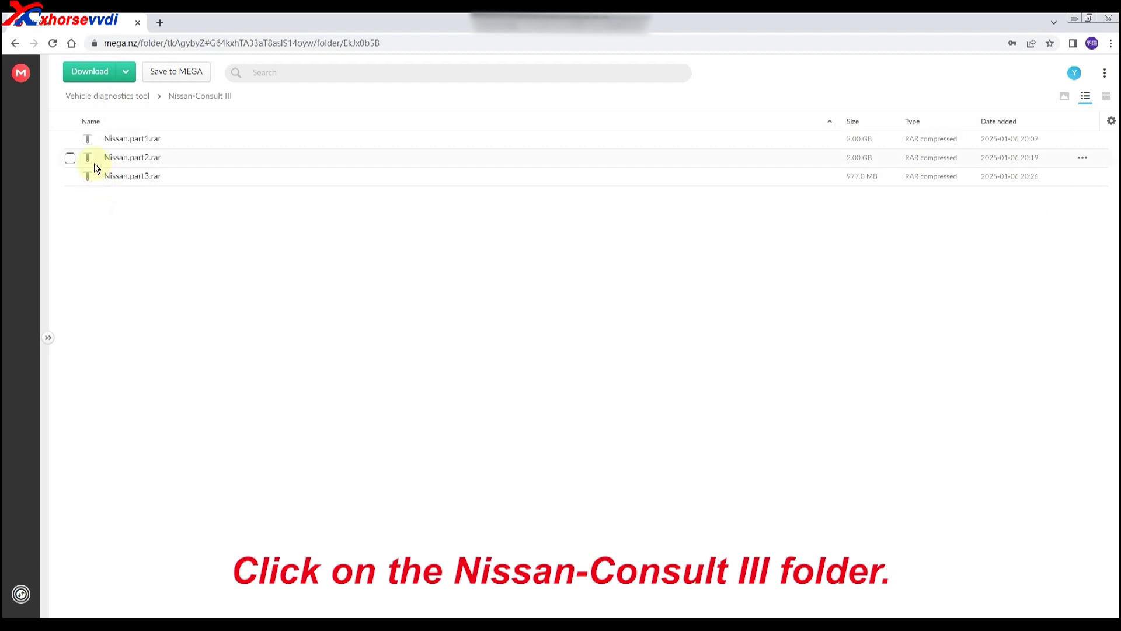
left_click(71, 141)
left_click(70, 158)
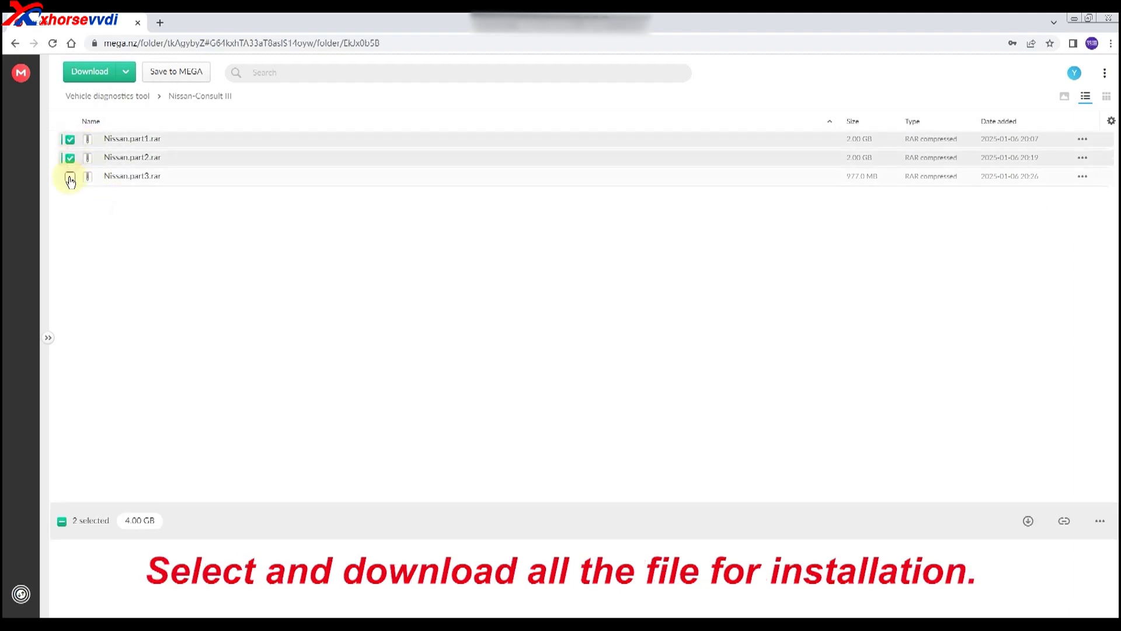
left_click(69, 177)
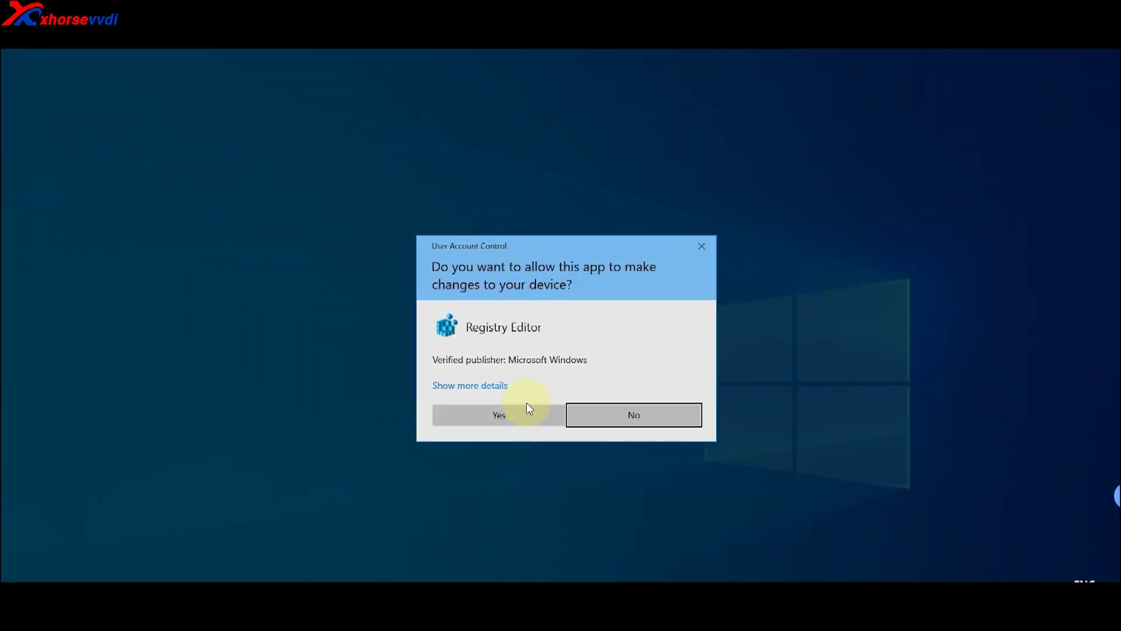
Add the Nissan registry entries and dismiss the success message
left_click(528, 407)
left_click(664, 345)
left_click(713, 328)
Launch setup from C3P_V226.10.00 inside Nissan Consult III + Programming Data V226
double_click(396, 218)
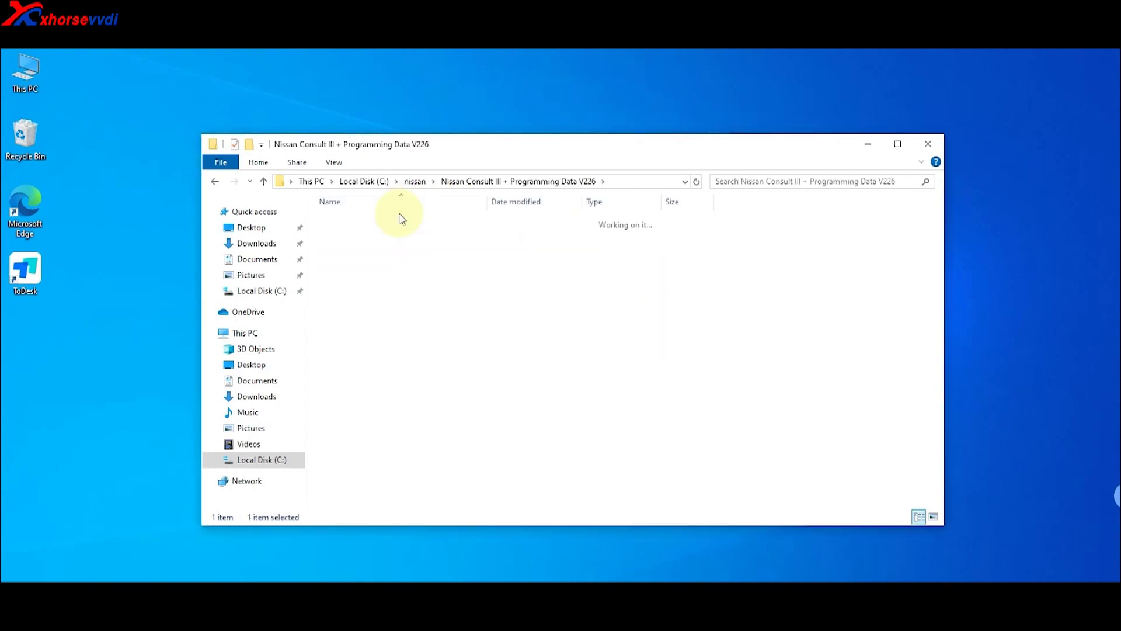
double_click(397, 222)
scroll(415, 404, "down", 3)
scroll(415, 405, "down", 3)
double_click(368, 380)
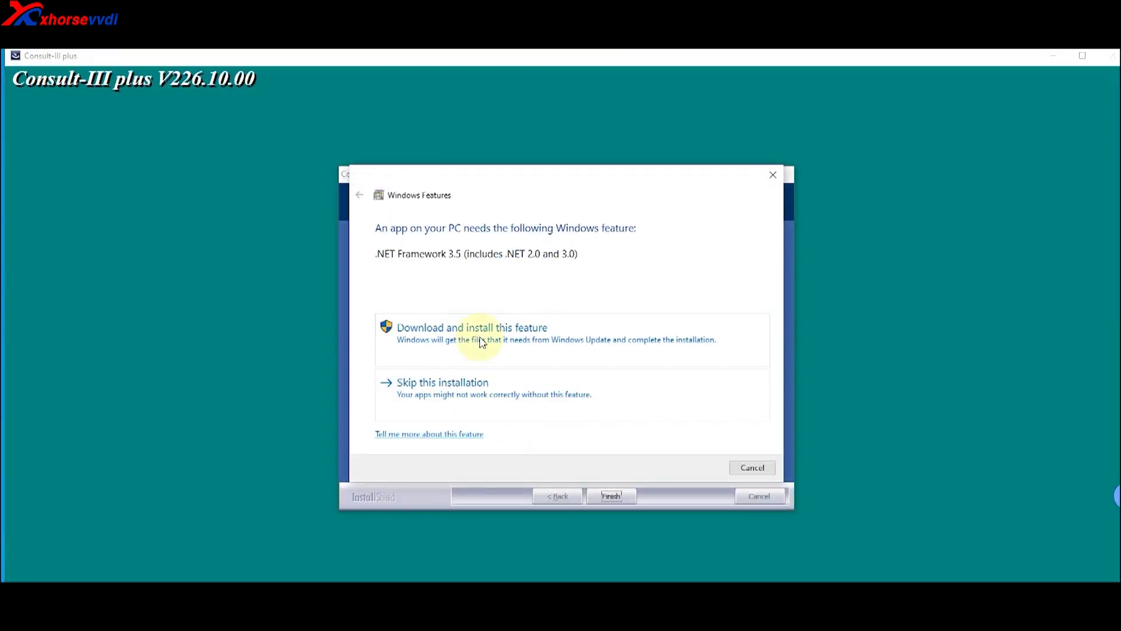
Install Consult-III plus V226.10.00 in English, then run the C3P_V226.21.00 data setup
left_click(482, 343)
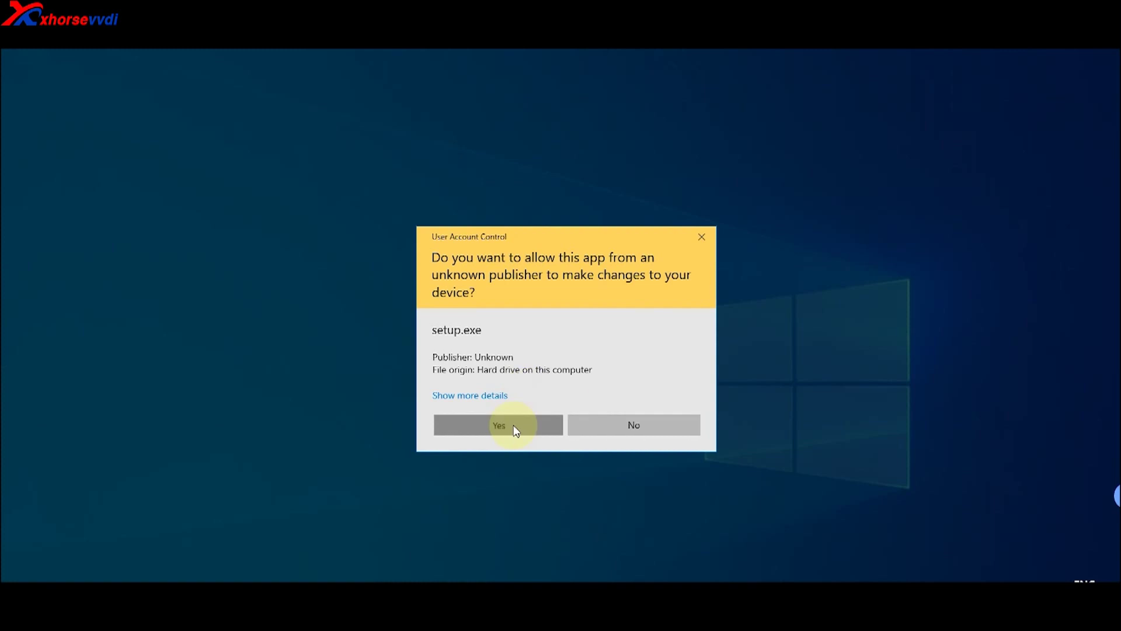
left_click(514, 431)
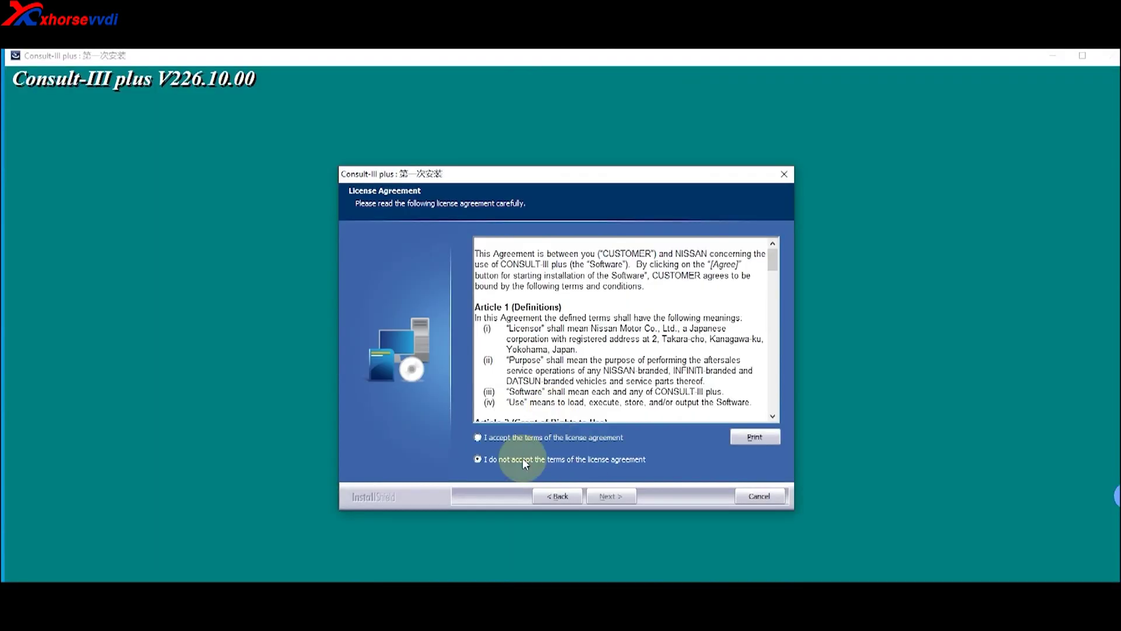
left_click(605, 495)
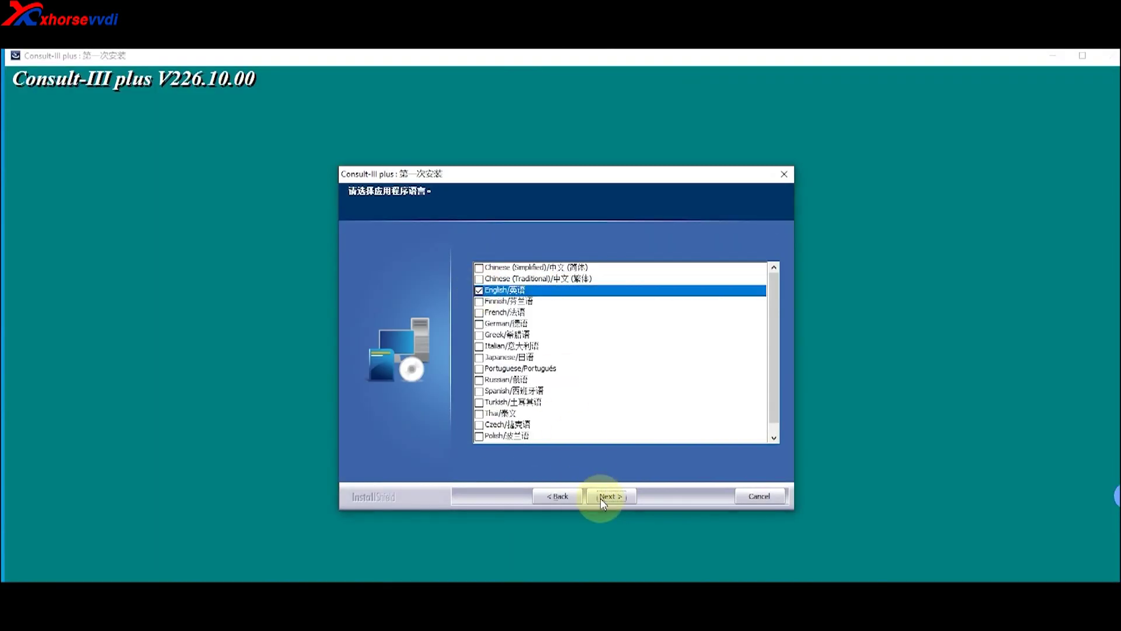
left_click(606, 496)
left_click(606, 496)
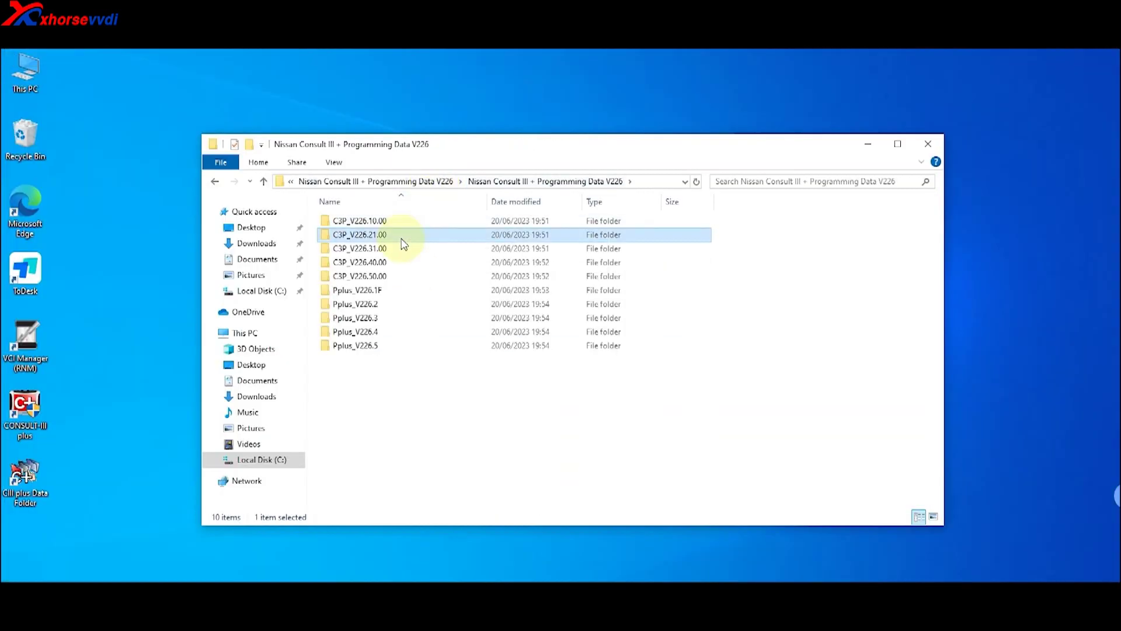
double_click(401, 243)
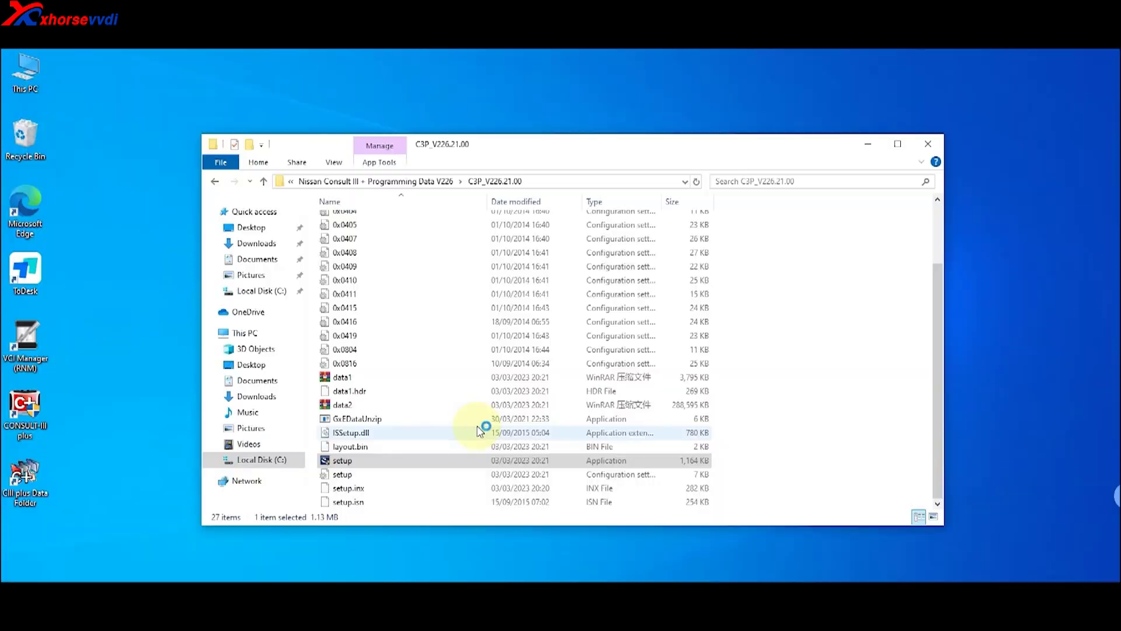
double_click(342, 460)
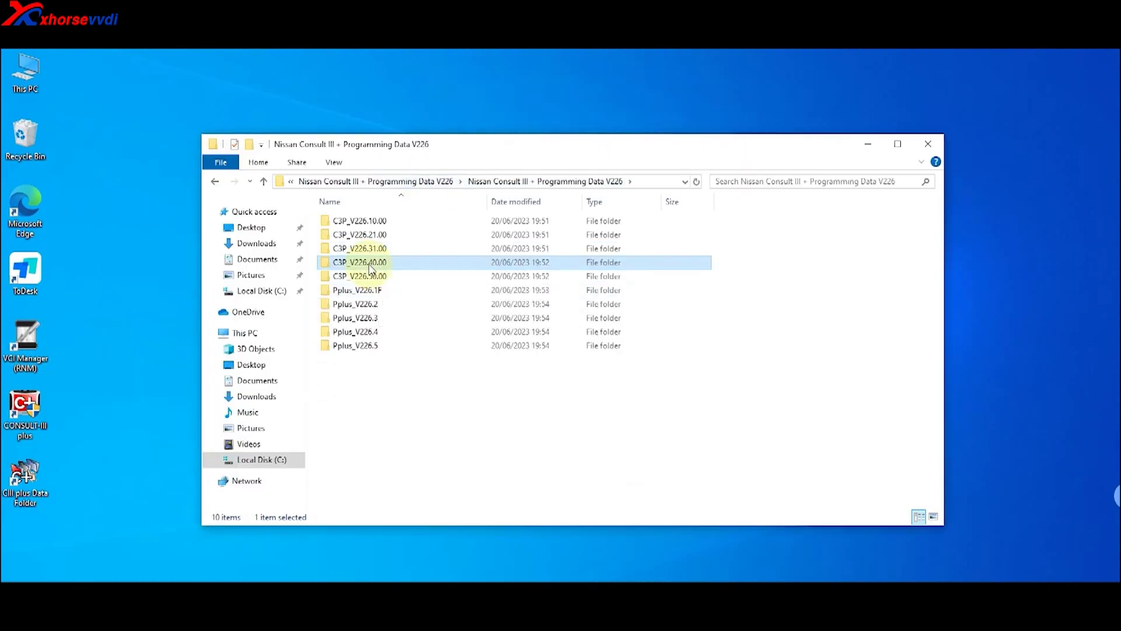
Install the C3P_V226.40.00 data and Pplus_V226.2 blank ECU programming files
double_click(351, 464)
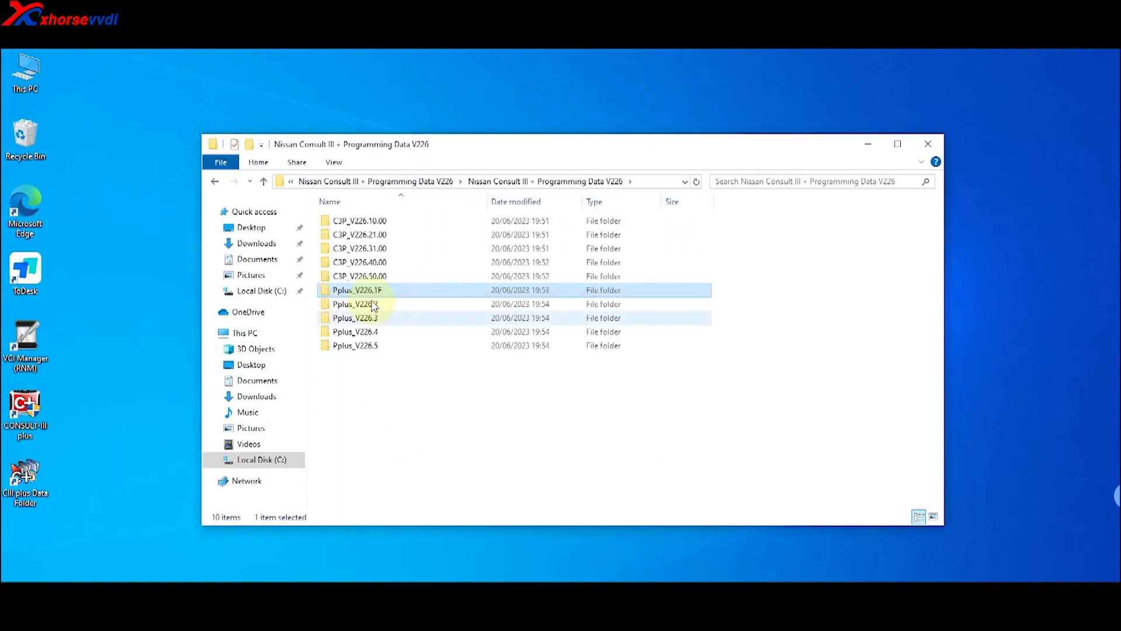
double_click(373, 305)
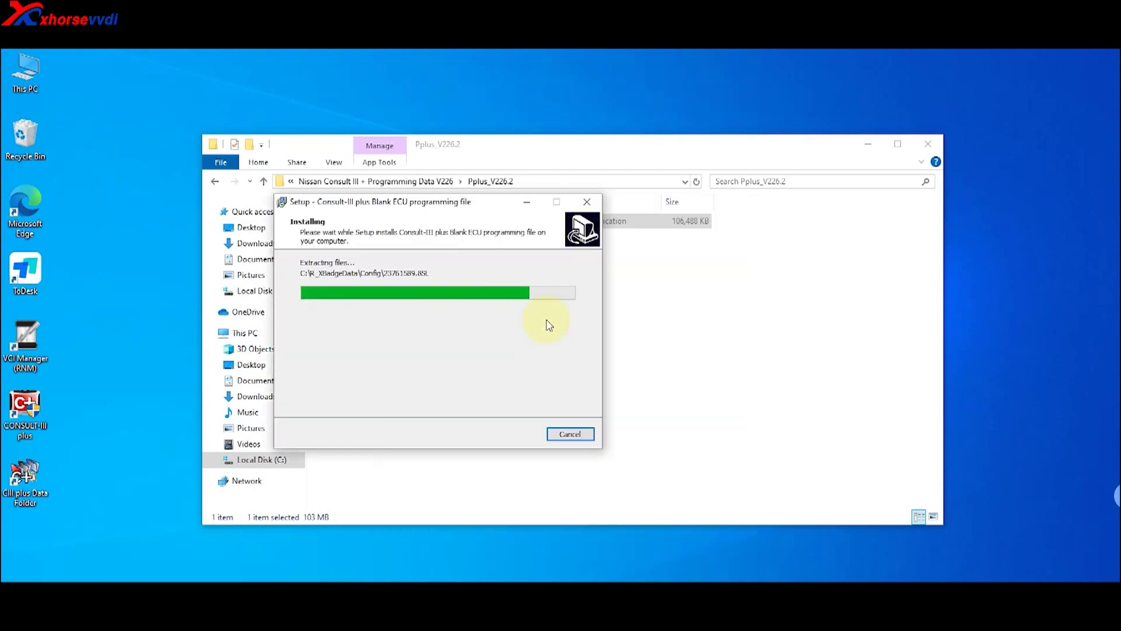
left_click(516, 435)
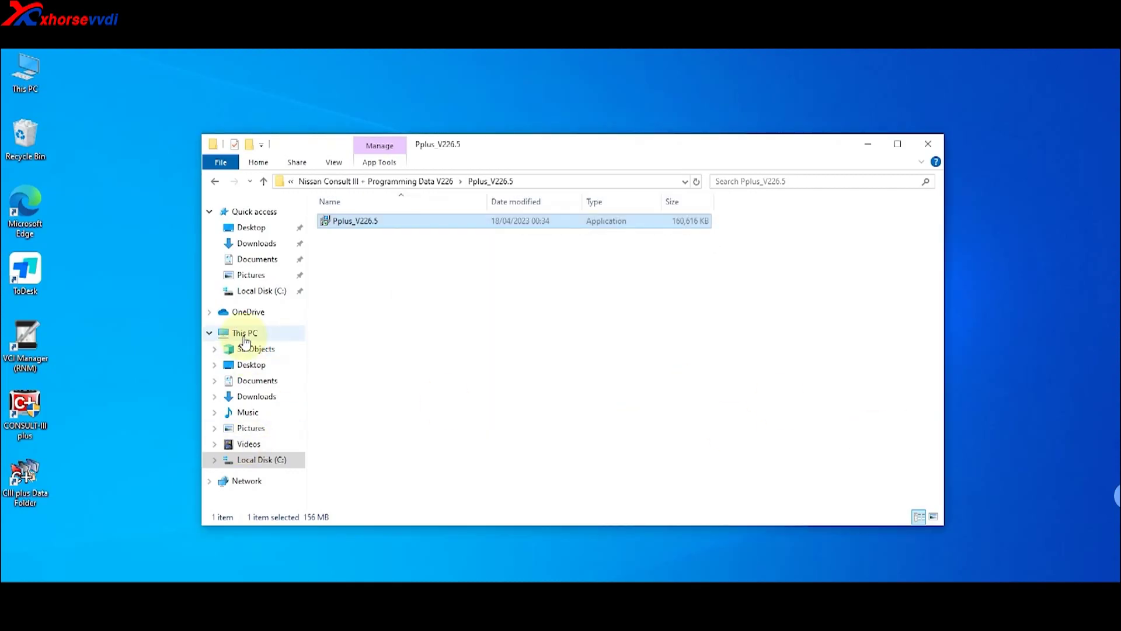
Create a Nissan_Loader shortcut from C:\nissan and place it on the desktop
left_click(243, 333)
double_click(341, 356)
double_click(374, 252)
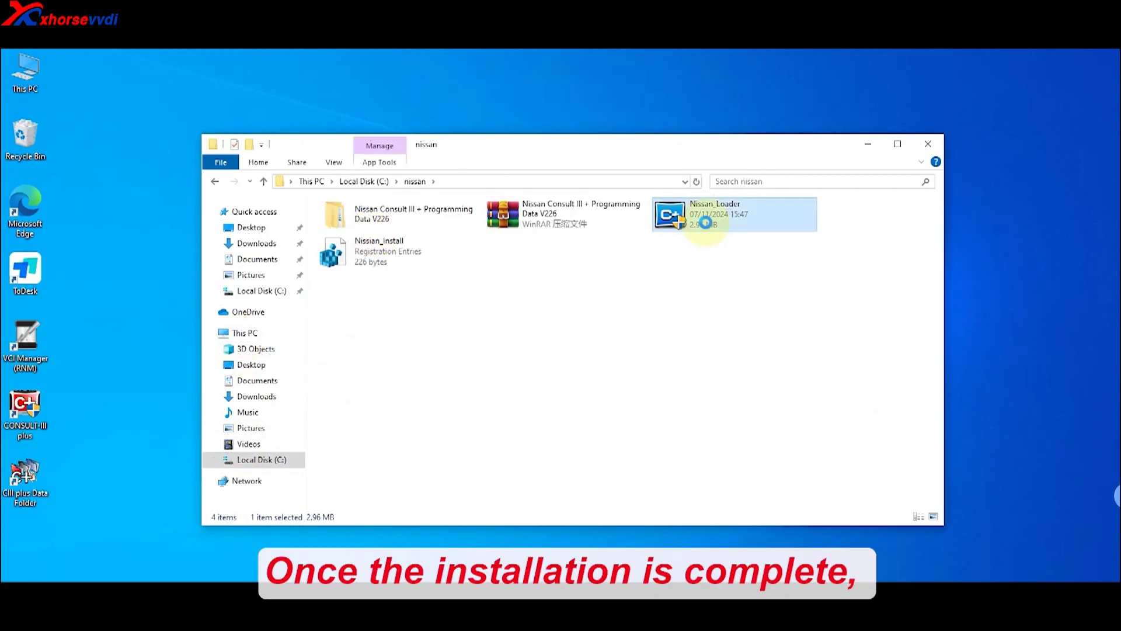
right_click(708, 220)
left_click(745, 458)
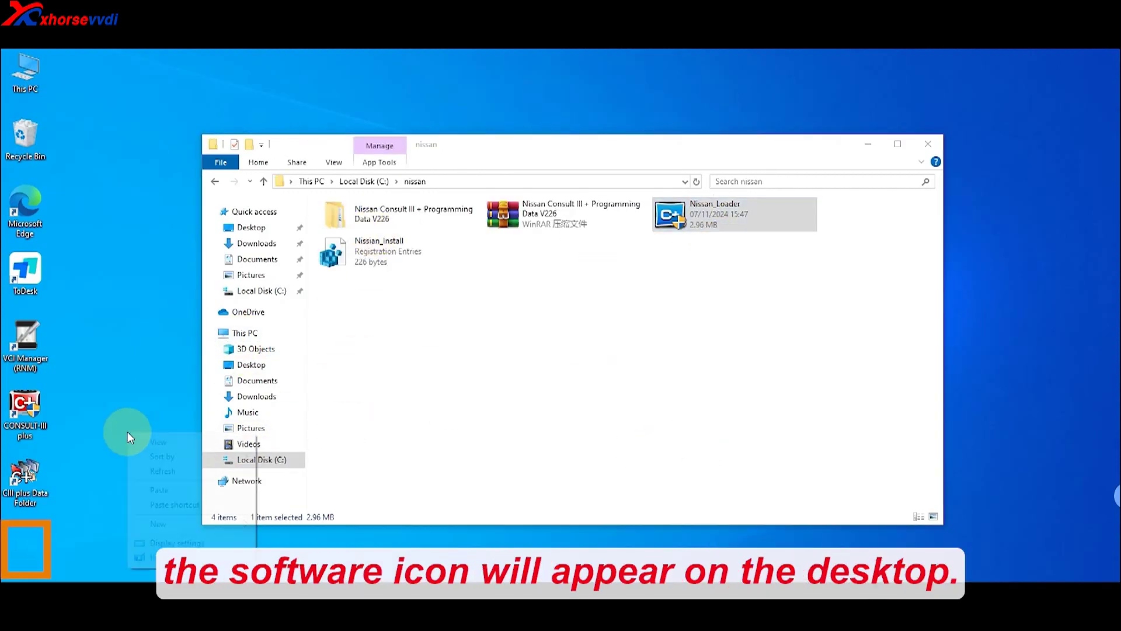
left_click_drag(125, 438, 128, 415)
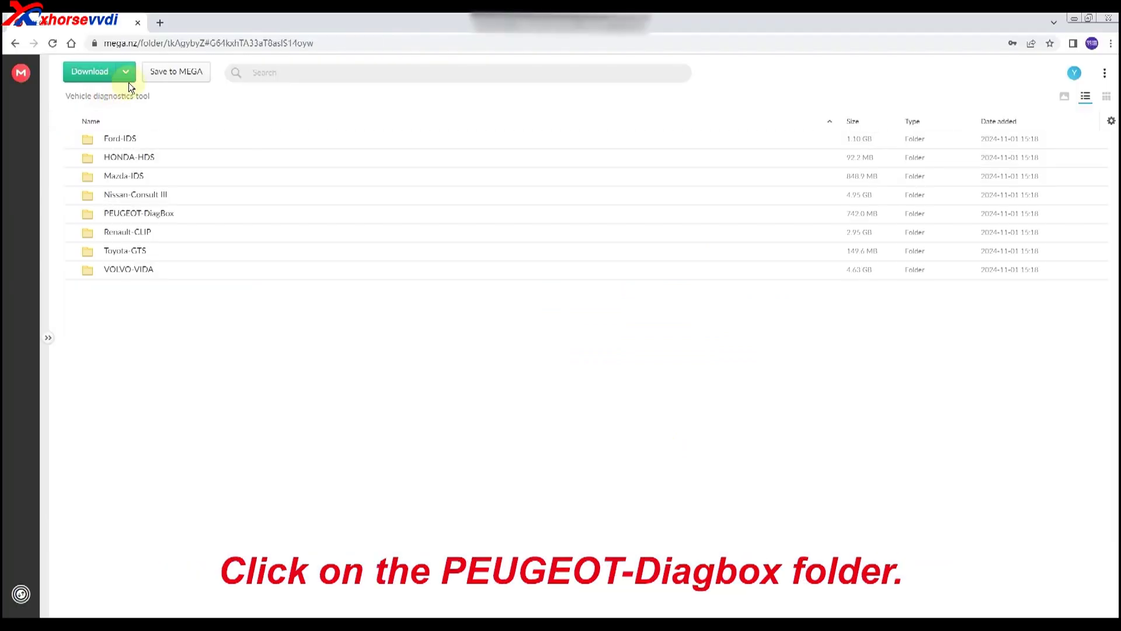
Download DIAGBOX V9.85.rar and Readme.txt from PEUGEOT-DiagBox, then start the DiagBox installer
double_click(128, 214)
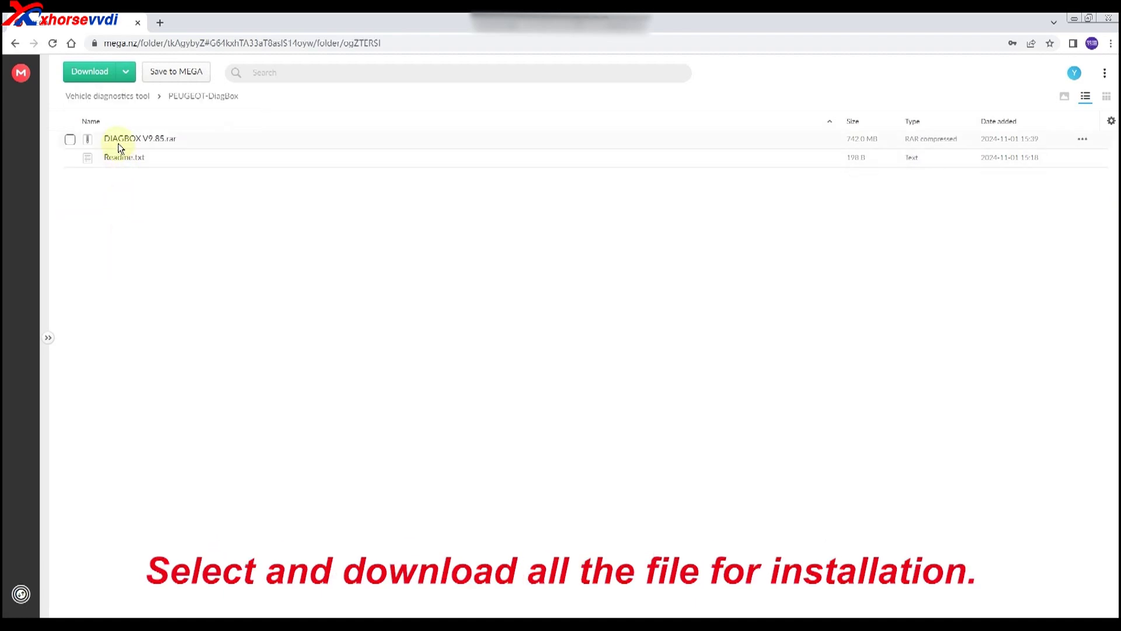
left_click(71, 140)
left_click(71, 159)
left_click(90, 71)
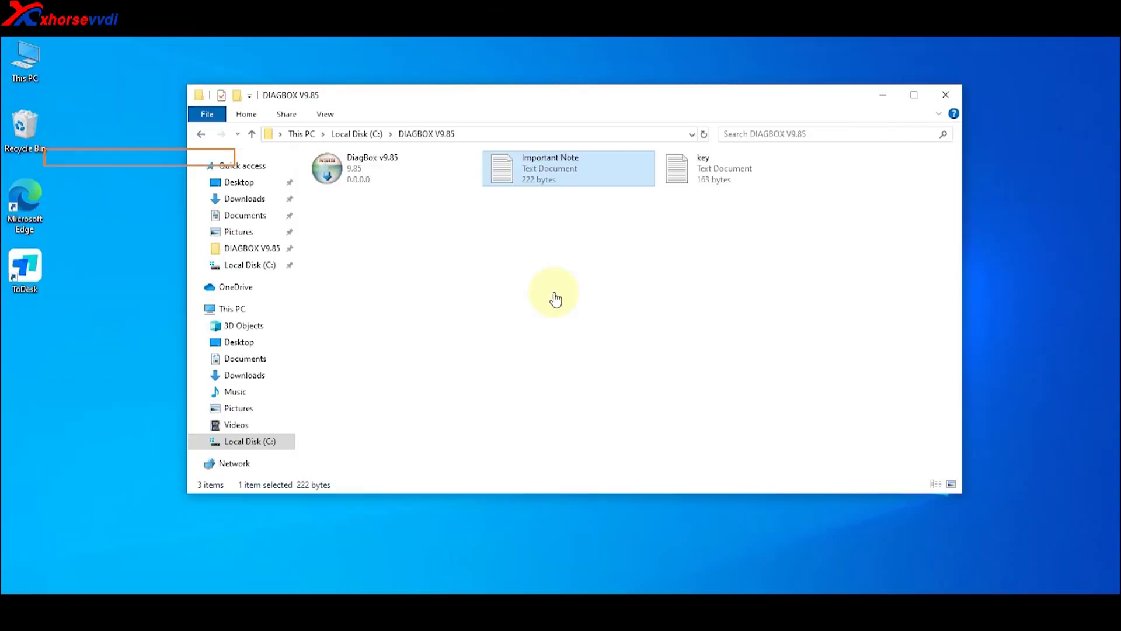
double_click(343, 170)
left_click(488, 425)
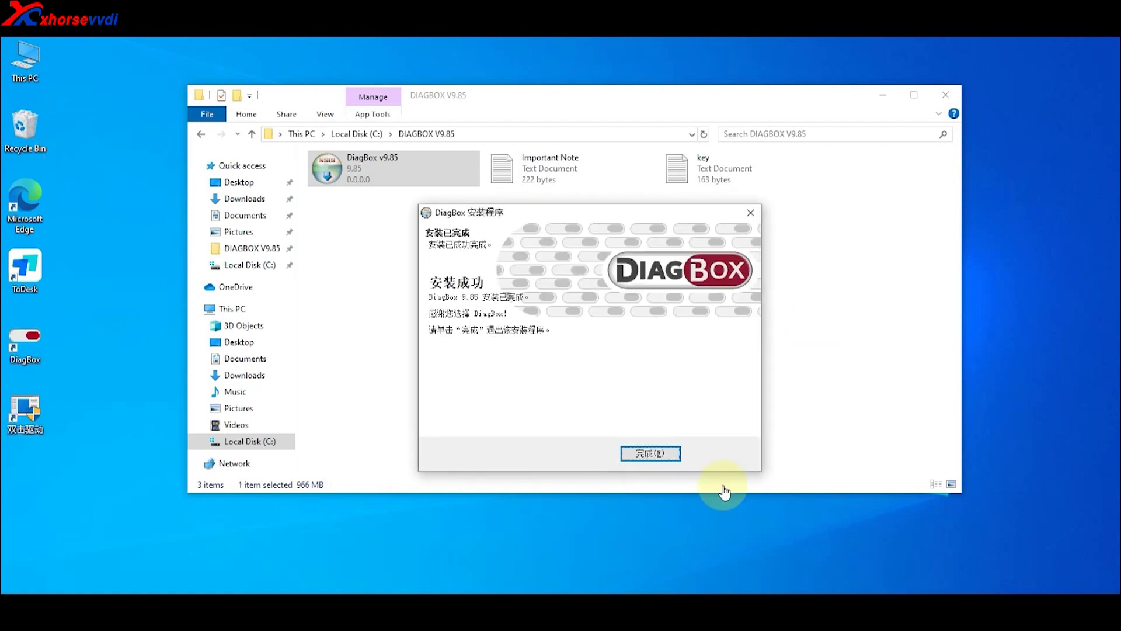
Close the DiagBox installer, install the ACTIA USB drivers via 双击驱动, then open MEGA's Renault-CLIP folder
left_click(650, 453)
double_click(39, 411)
left_click(513, 426)
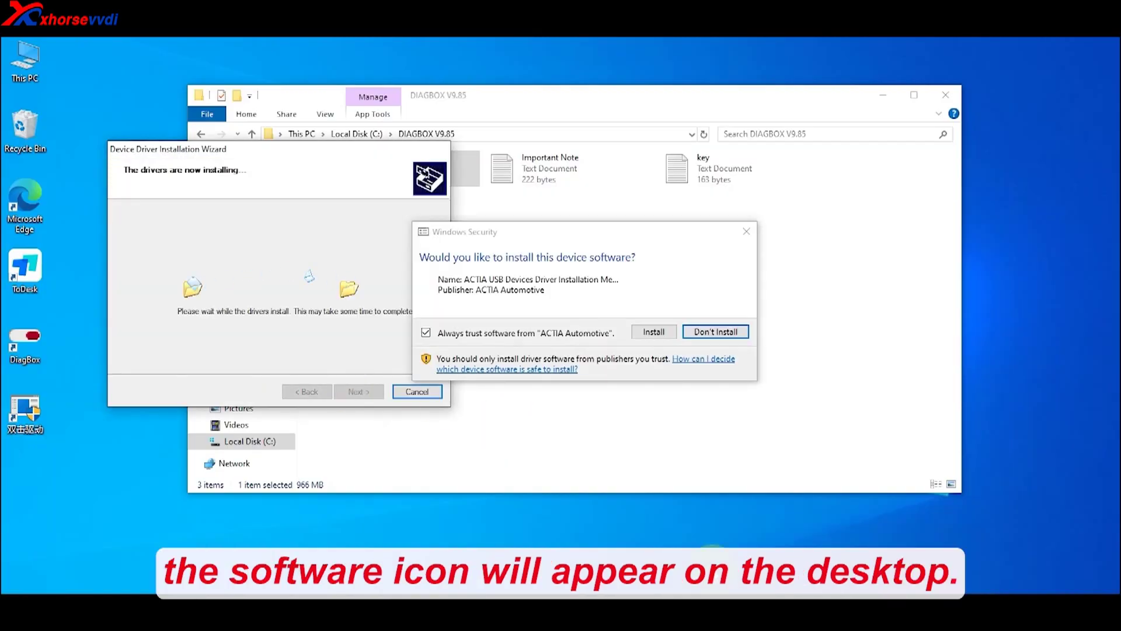
left_click(653, 332)
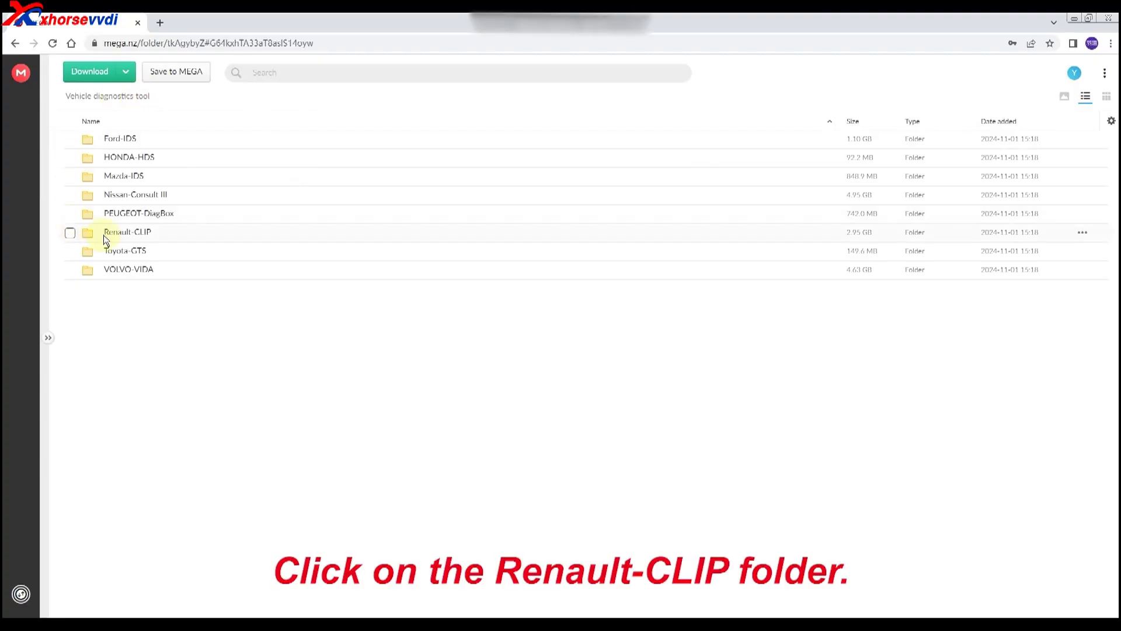
double_click(87, 230)
left_click(90, 199)
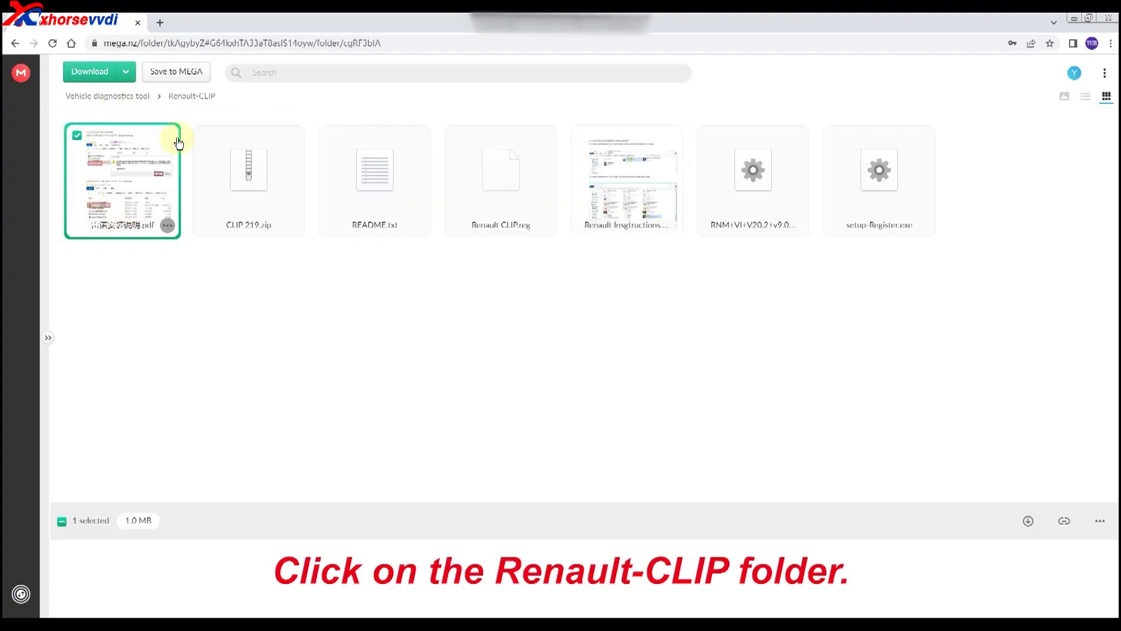
Select CLIP 219.zip, README.txt, Renault CLIP.reg, the instructions image, RNM VCI setup and setup-Register.exe
left_click(203, 136)
left_click(329, 136)
left_click(455, 136)
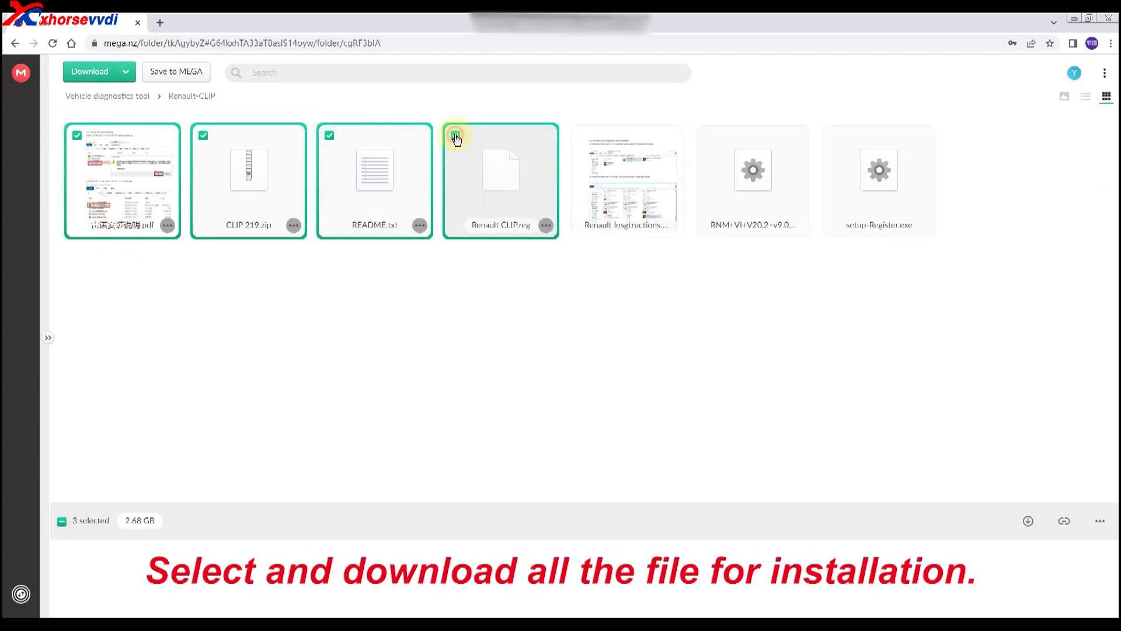
left_click(581, 135)
left_click(708, 135)
left_click(834, 135)
key("Escape")
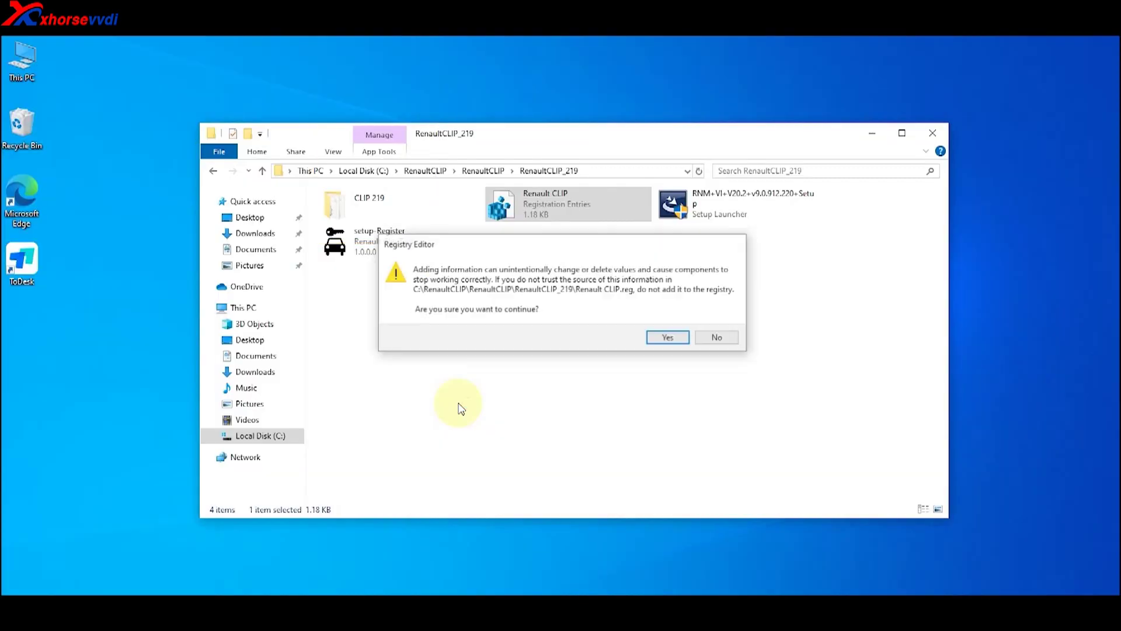
Merge Renault CLIP.reg into the registry and run the CLIP 219 setup launcher
left_click(663, 336)
left_click(707, 320)
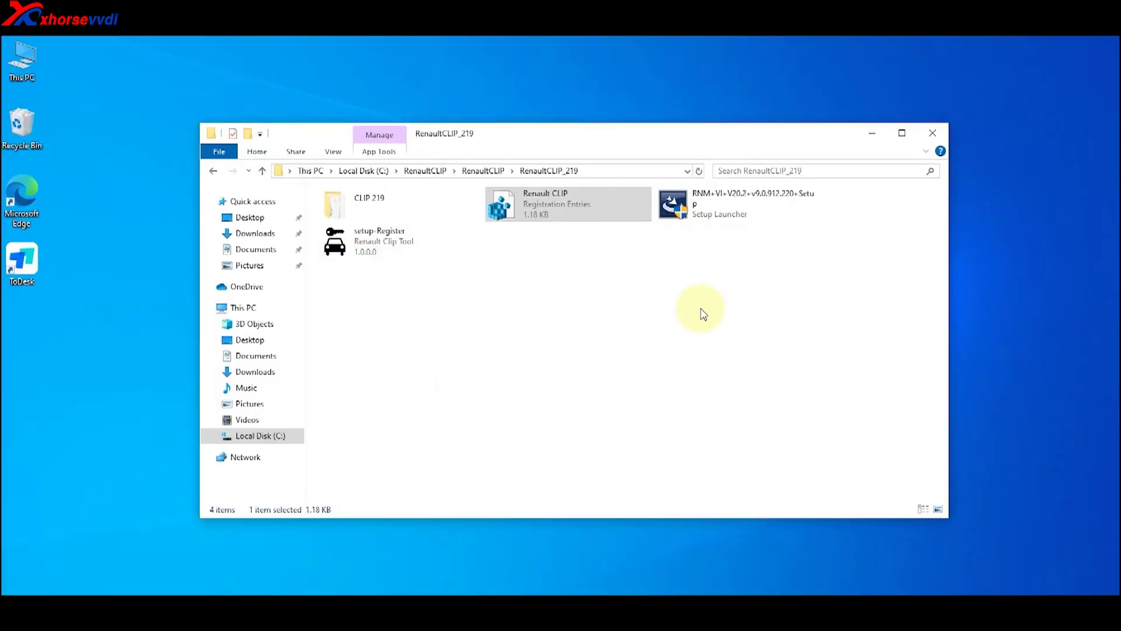
double_click(387, 199)
scroll(496, 300, "down", 5)
left_click(697, 417)
double_click(697, 417)
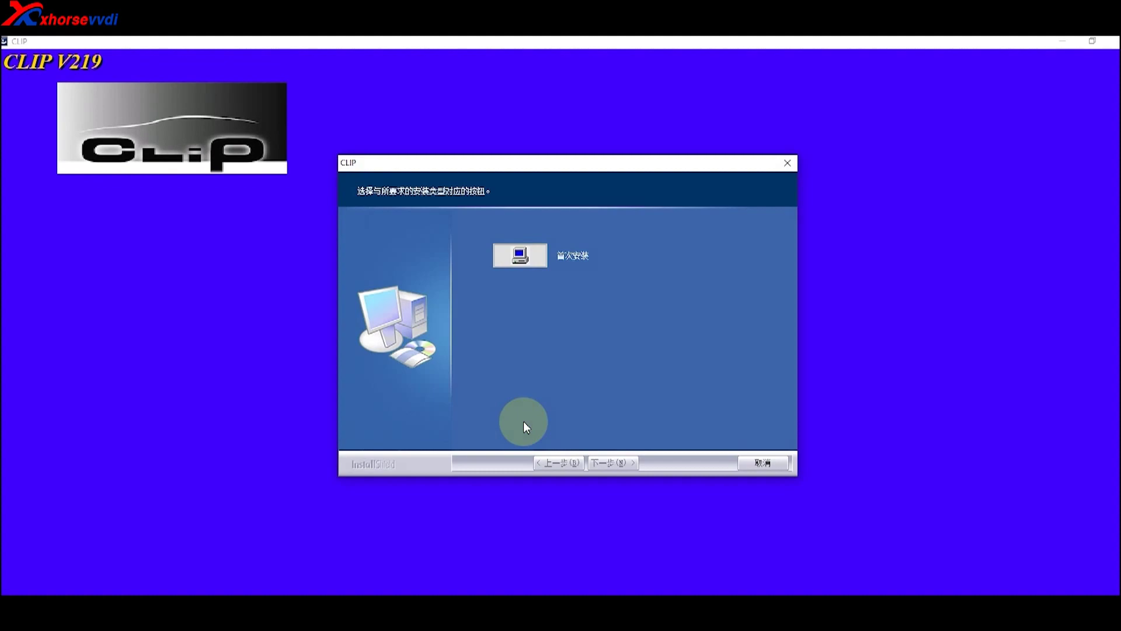
Accept the licence and country selection and install CLIP V219
left_click(607, 462)
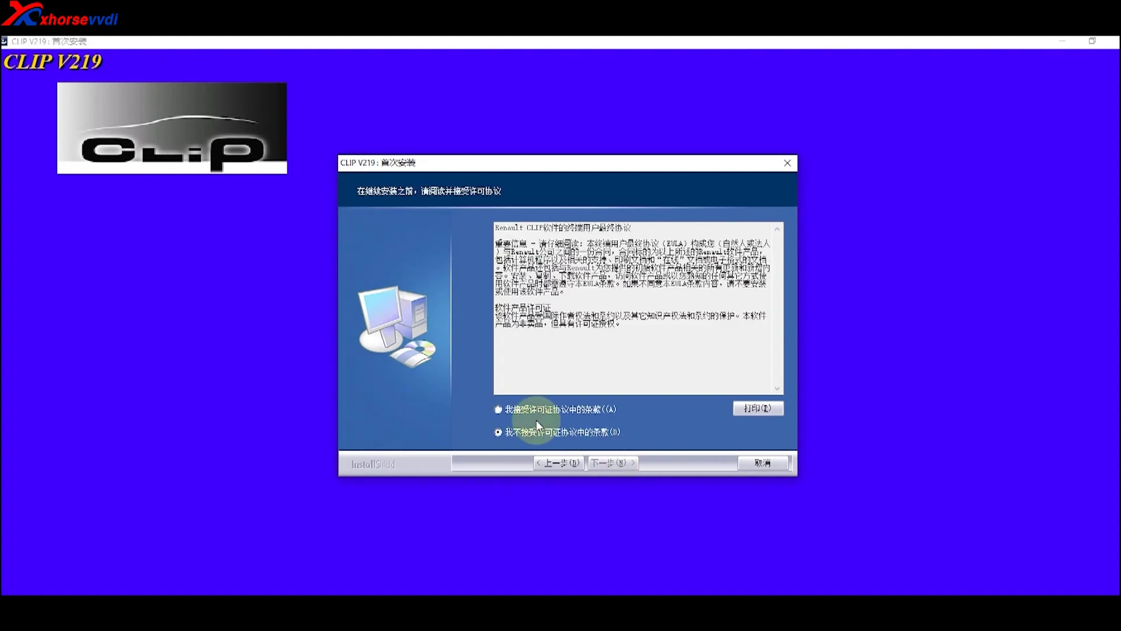
left_click(610, 462)
left_click(626, 461)
left_click(608, 460)
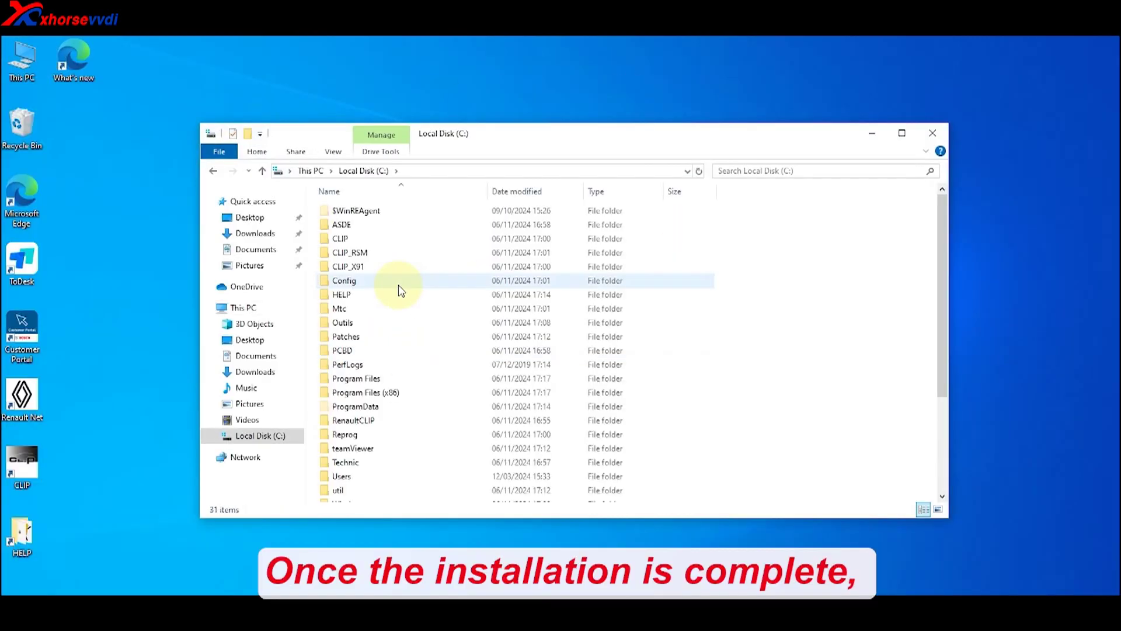
Run the RNM VCI setup from RenaultCLIP_219 through to installing, then open MEGA's Toyota-GTS folder
double_click(395, 293)
double_click(371, 212)
left_click(723, 216)
left_click(640, 428)
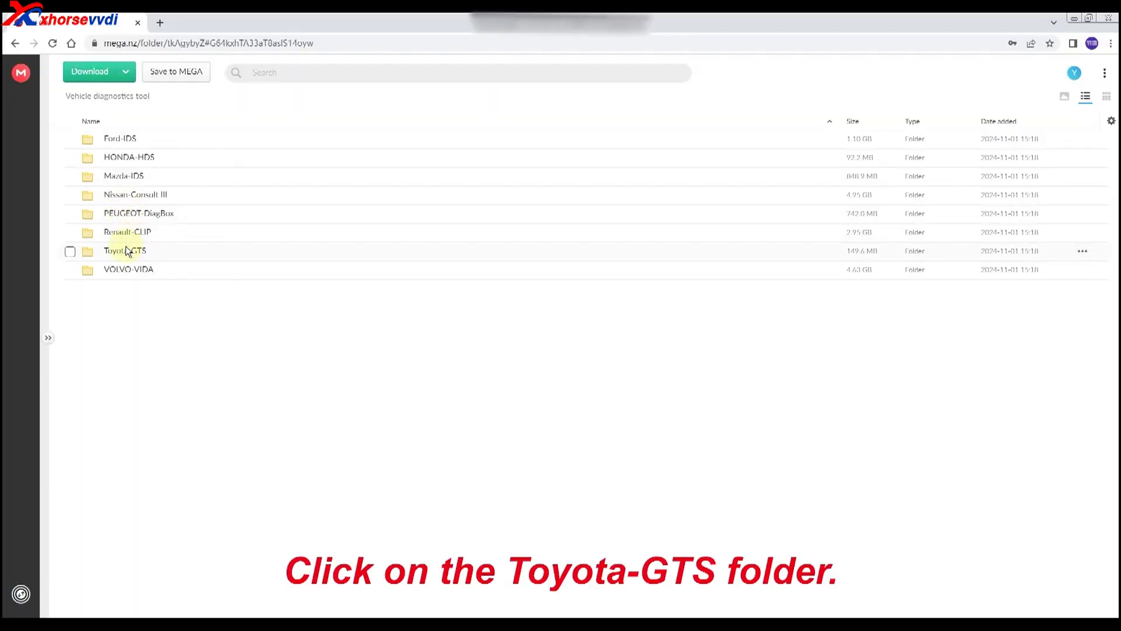
double_click(125, 250)
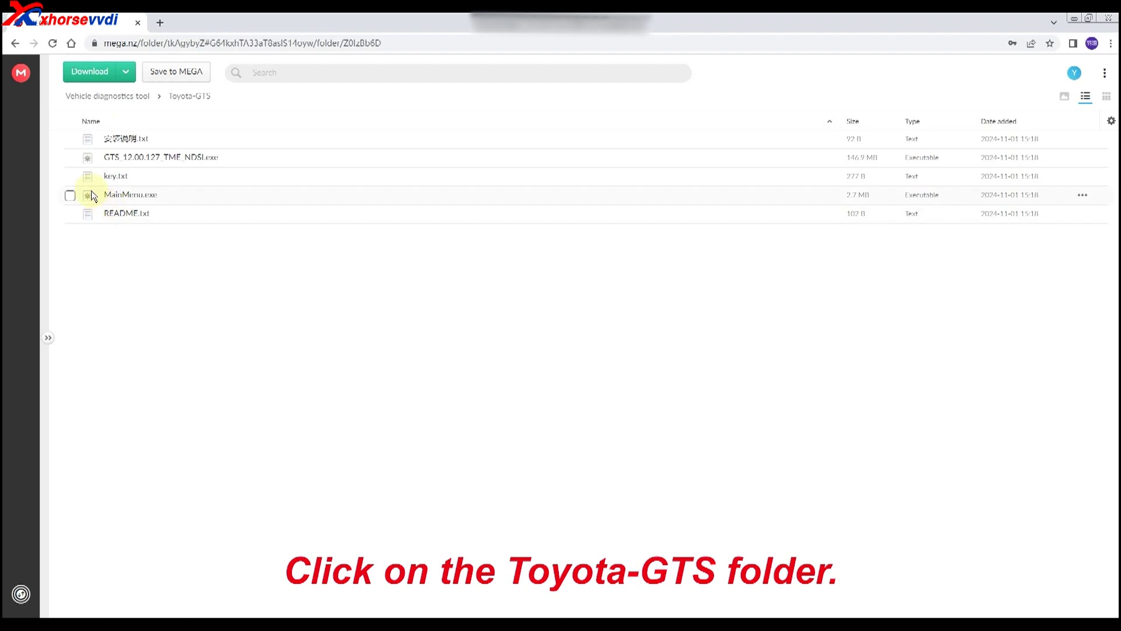
Tick the instructions text, GTS_12.00.127_TME_NDSI.exe, key.txt, MainMenu.exe and README.txt
left_click(69, 139)
left_click(70, 158)
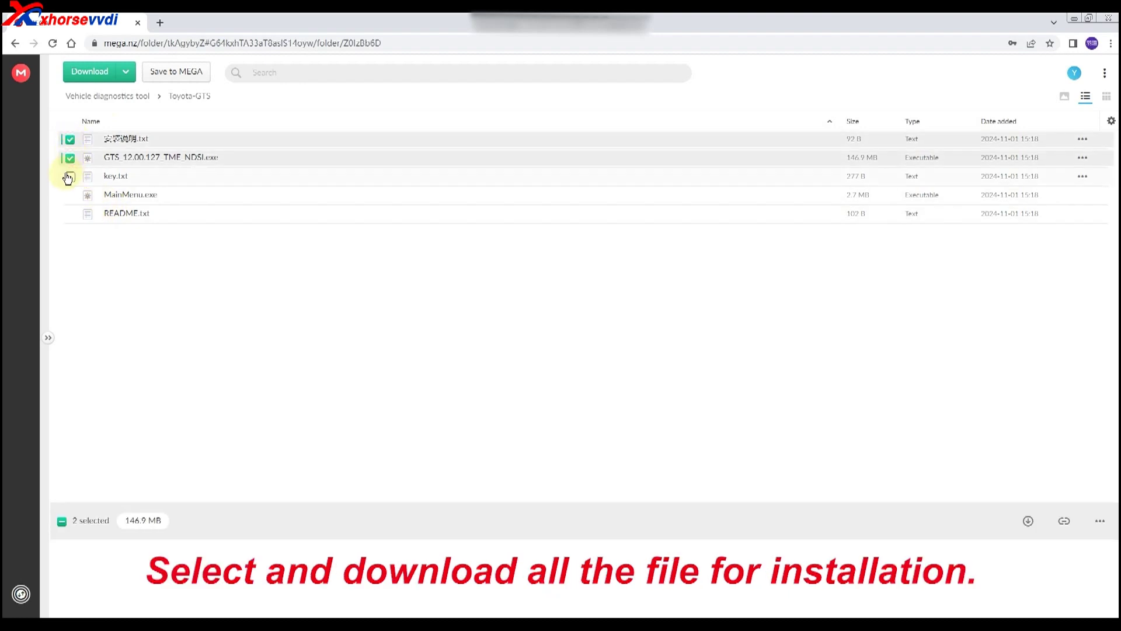
left_click(69, 176)
left_click(70, 195)
left_click(70, 214)
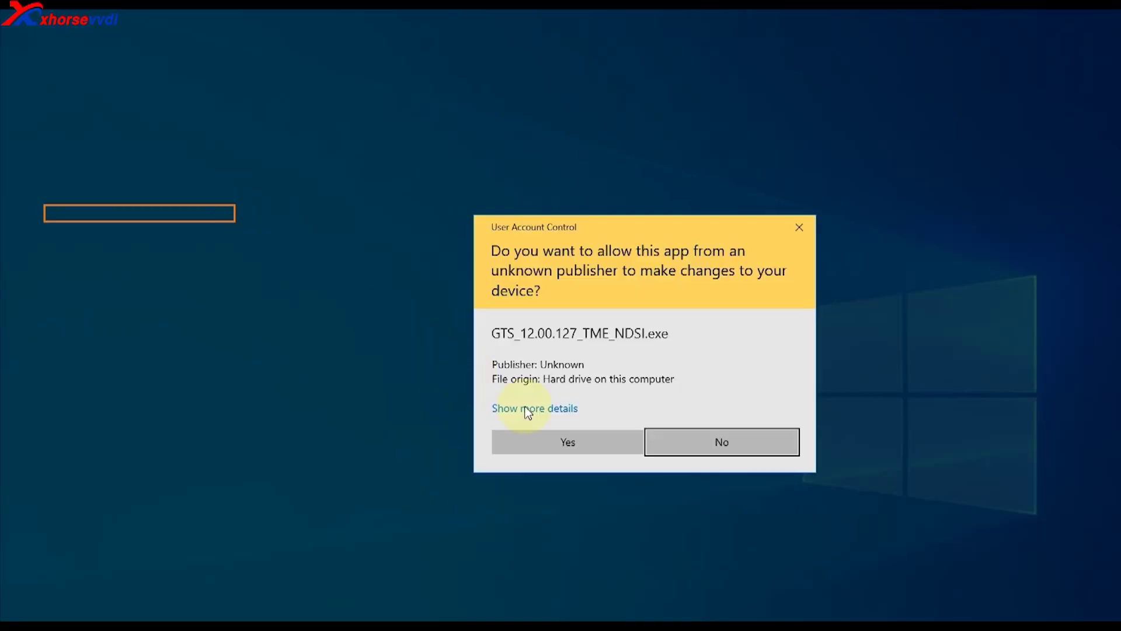
Install Techstream from the GTS installer with English as the setup language
left_click(562, 447)
left_click(507, 337)
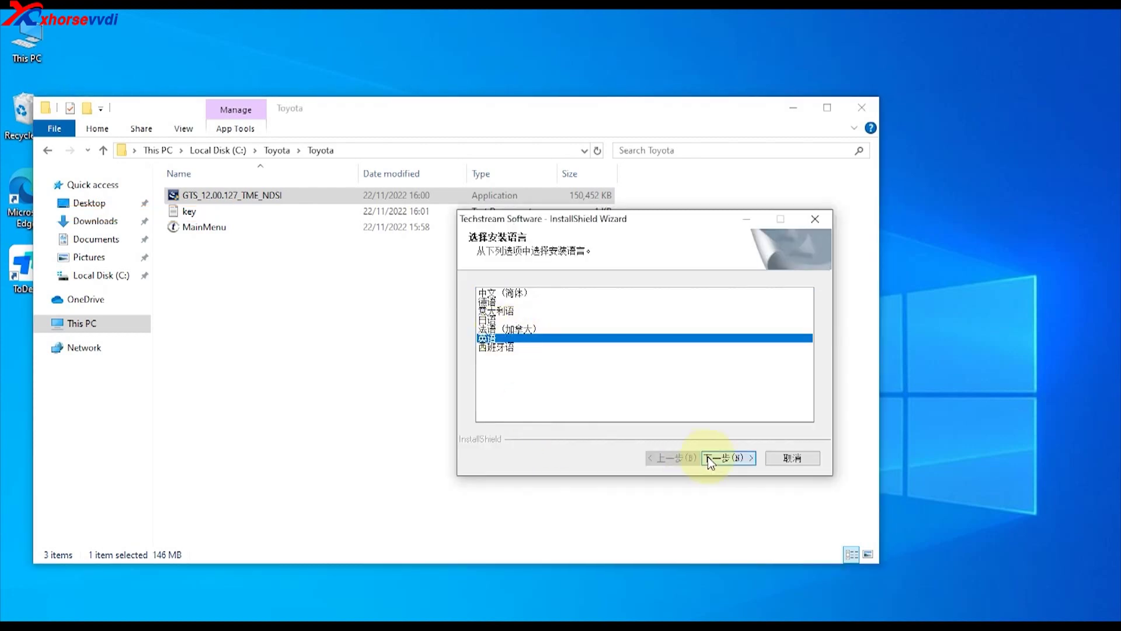
left_click(709, 457)
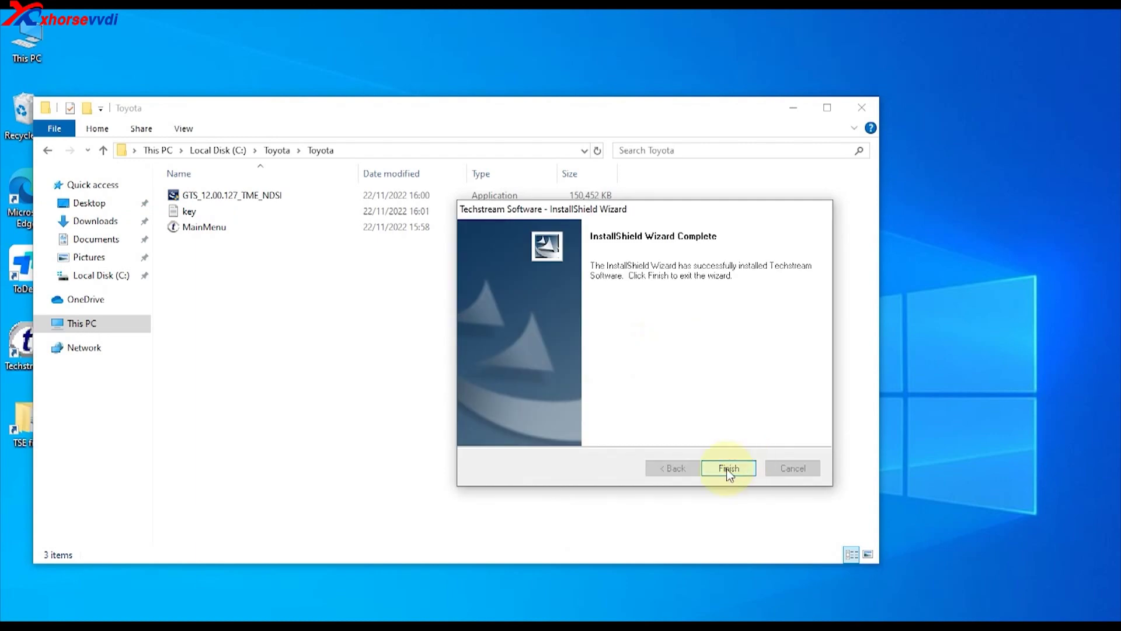
double_click(275, 225)
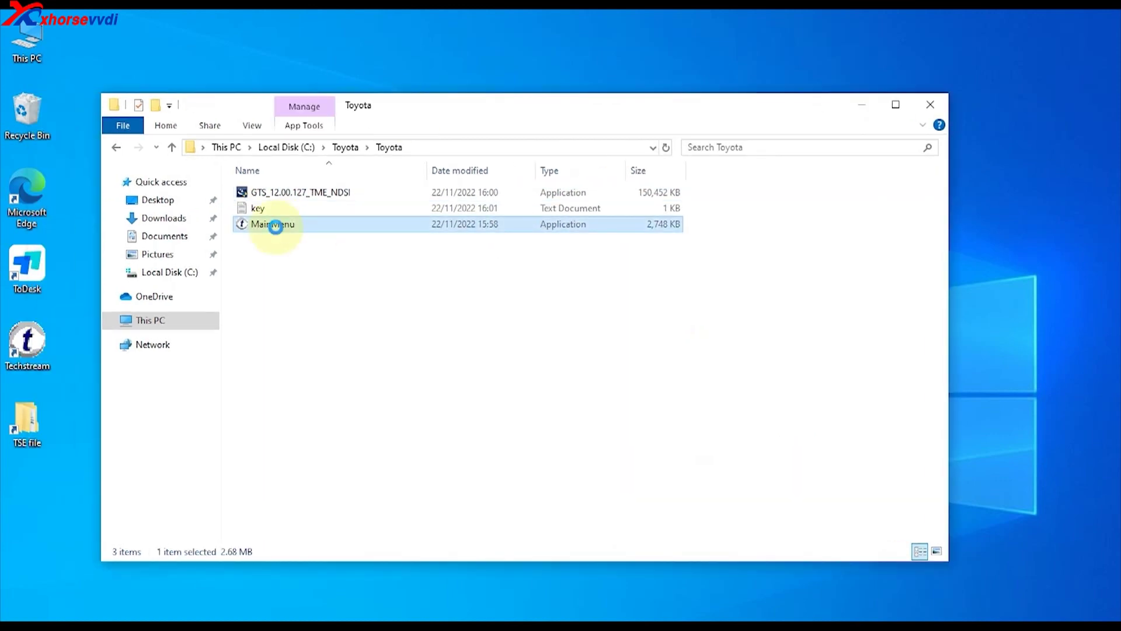
Start MainMenu from the Techstream folder, pick North America as the area and clear the startup dialogs
right_click(27, 342)
left_click(93, 293)
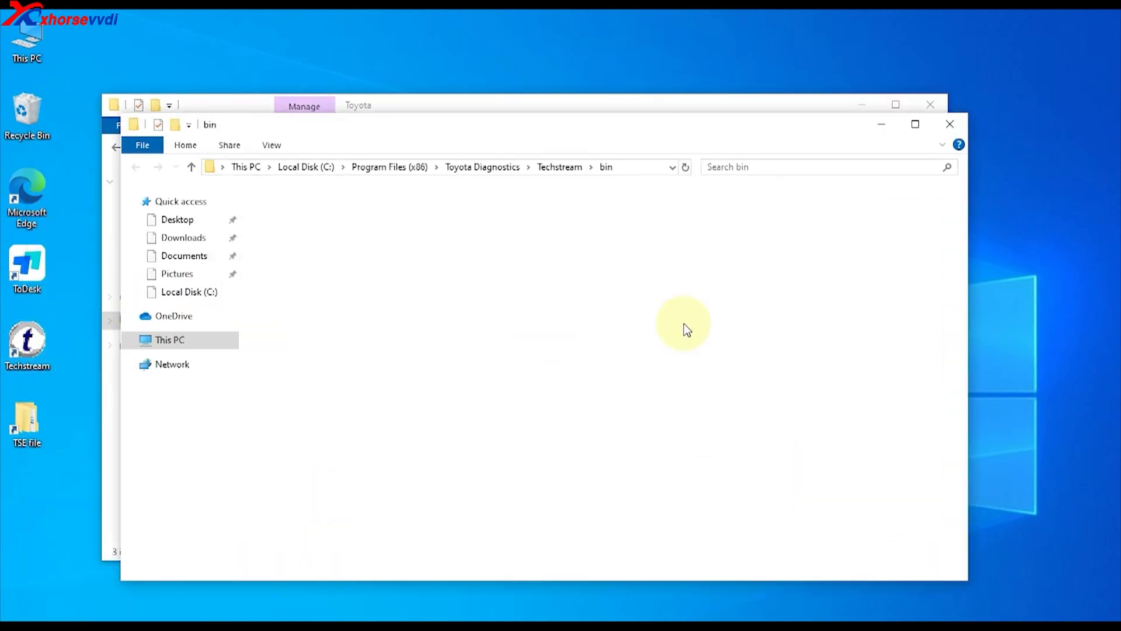
double_click(396, 555)
left_click(700, 338)
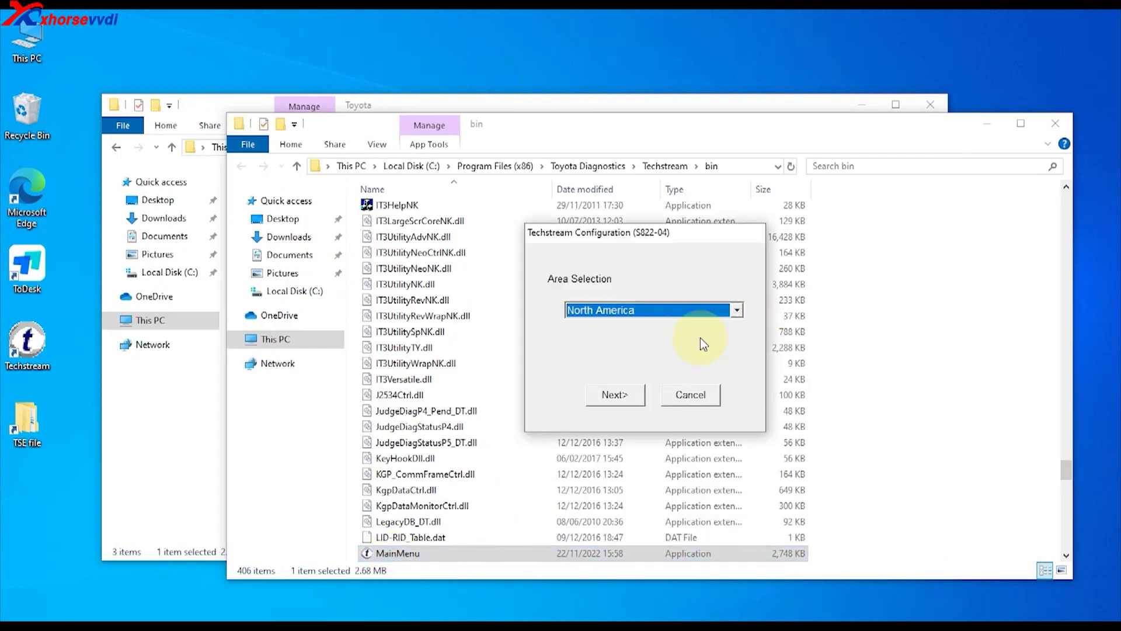
left_click(624, 392)
left_click(707, 397)
left_click(752, 495)
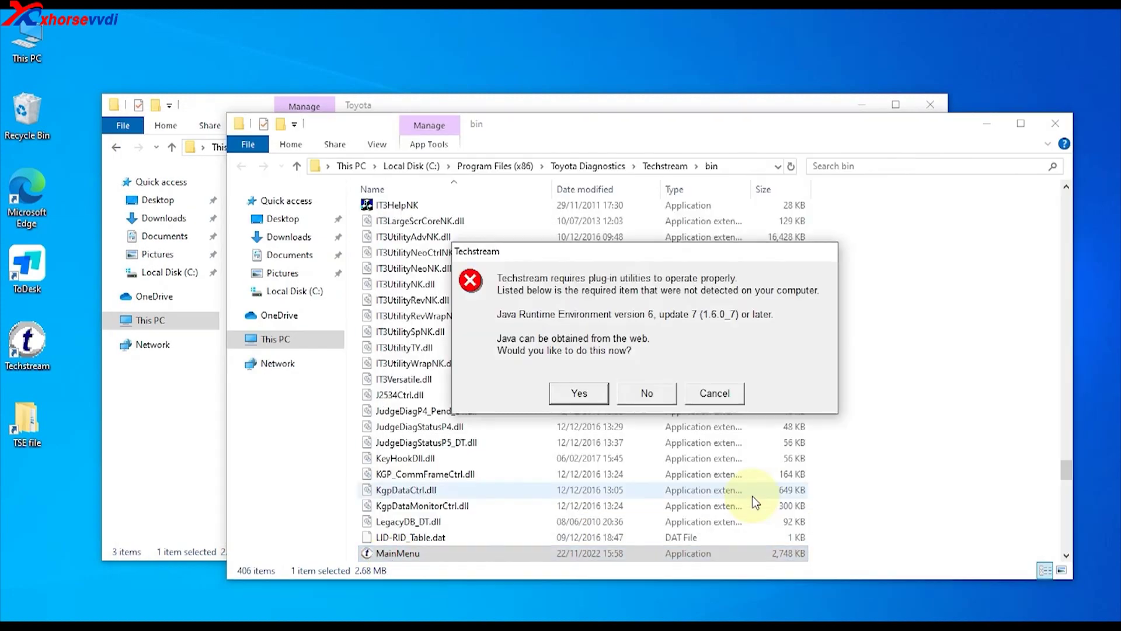
left_click(624, 397)
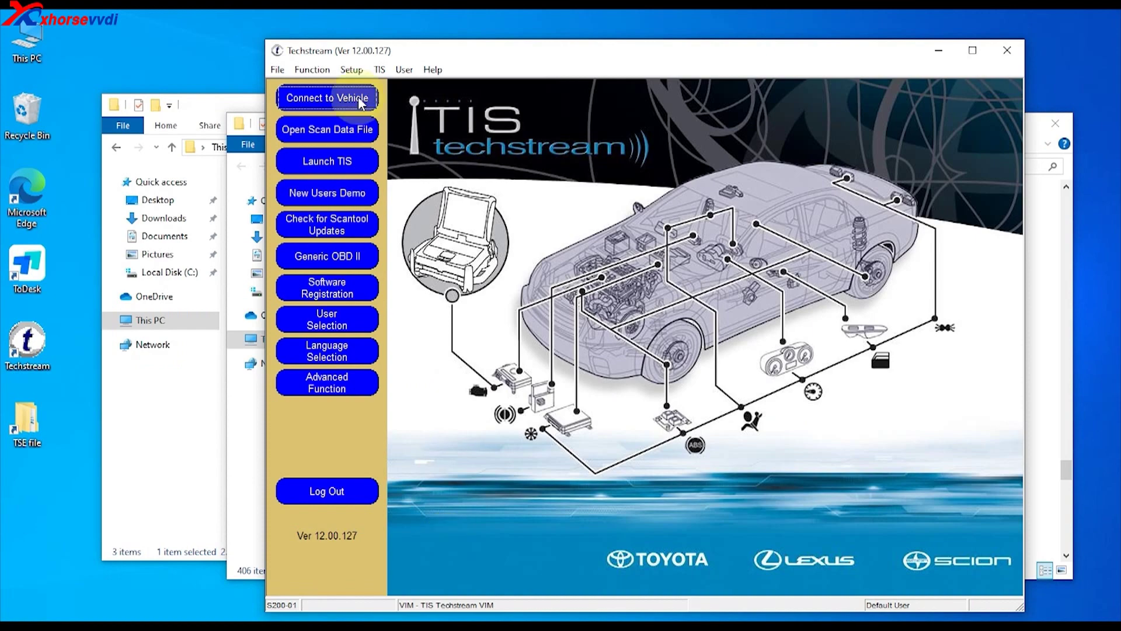
Copy the key from key.txt into Software Registration's New Key field and confirm
left_click(352, 69)
left_click(380, 174)
left_click(1035, 286)
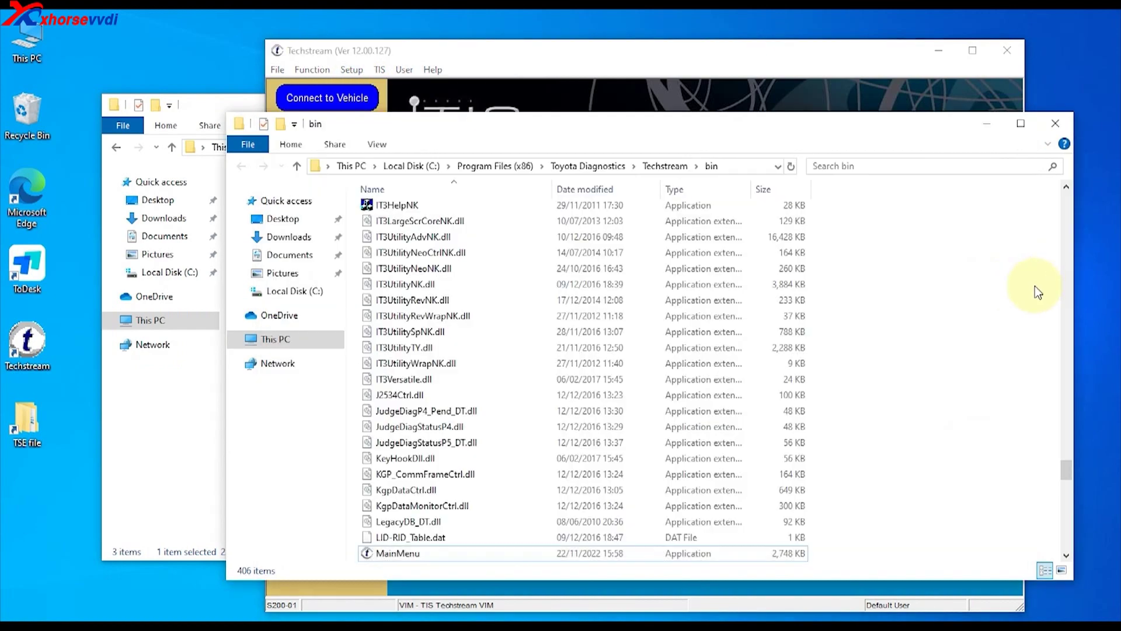
left_click(146, 105)
double_click(257, 203)
right_click(40, 273)
left_click(78, 318)
left_click(909, 41)
right_click(585, 304)
left_click(620, 370)
left_click(522, 451)
Close Techstream and both Explorer windows, then open MEGA's VOLVO-VIDA folder
left_click(1007, 51)
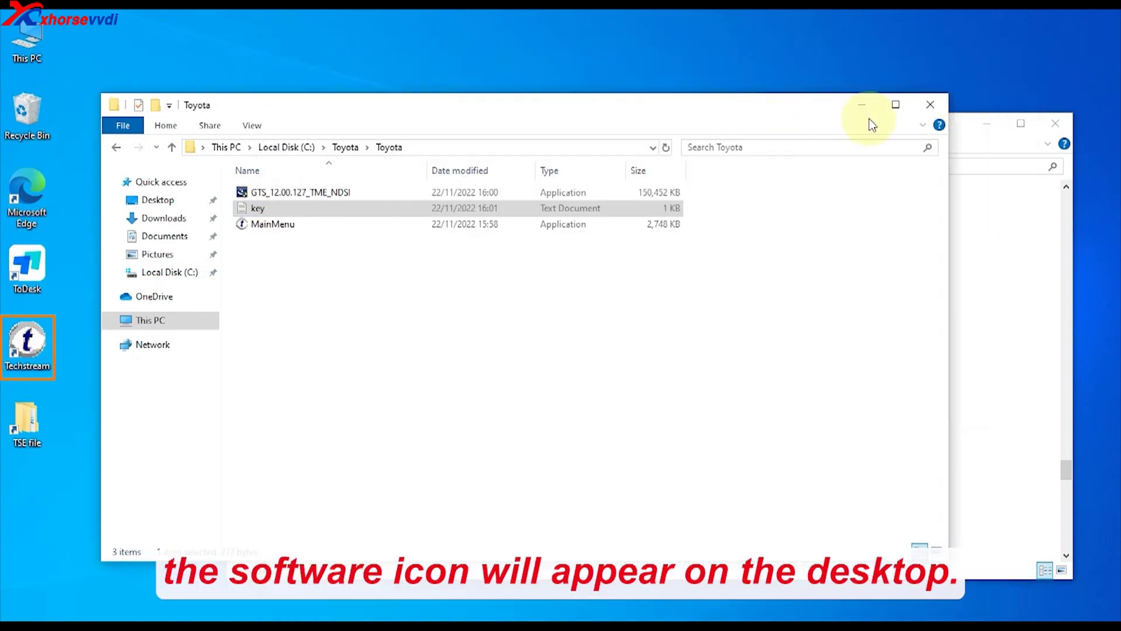
left_click(930, 104)
left_click(1056, 123)
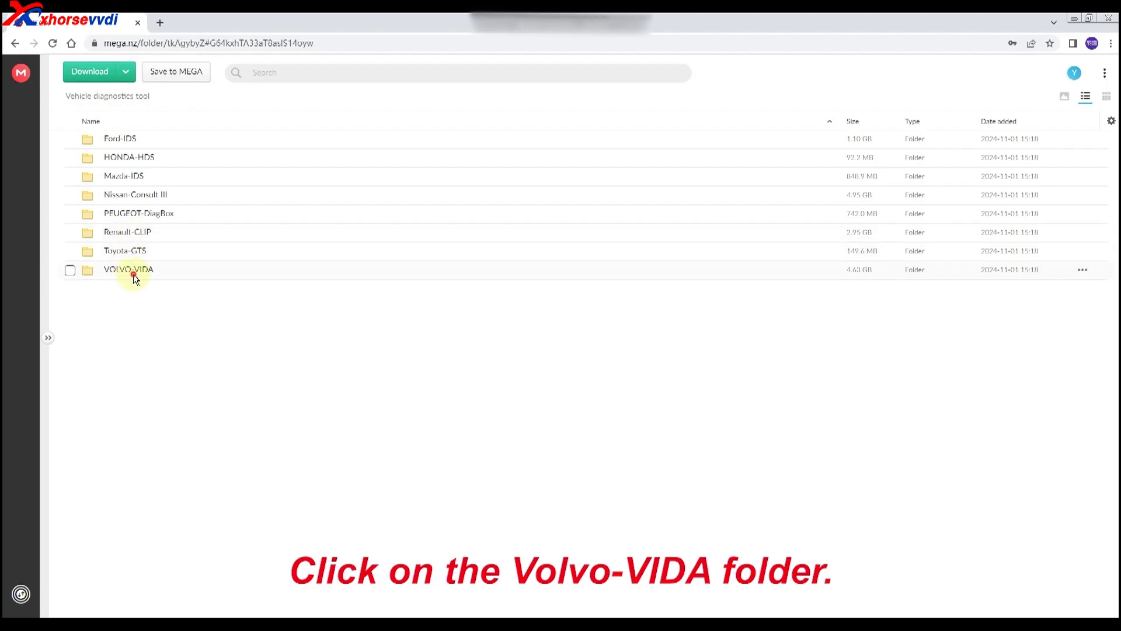
double_click(132, 270)
Tick the first three VOLVO-VIDA file tiles for download
left_click(78, 136)
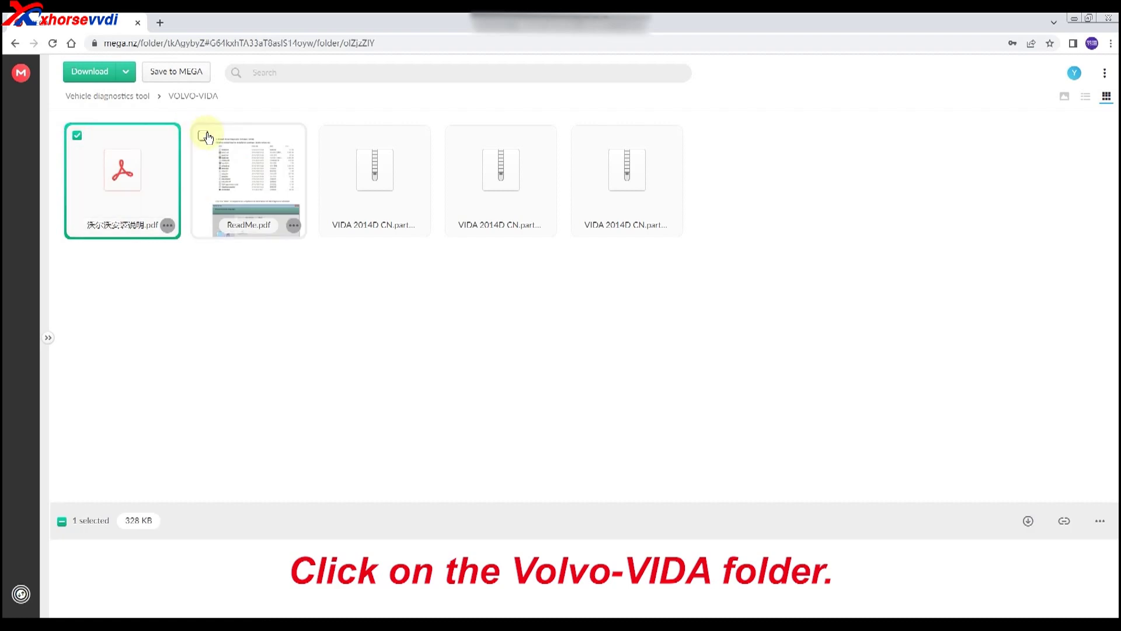
left_click(204, 136)
left_click(330, 136)
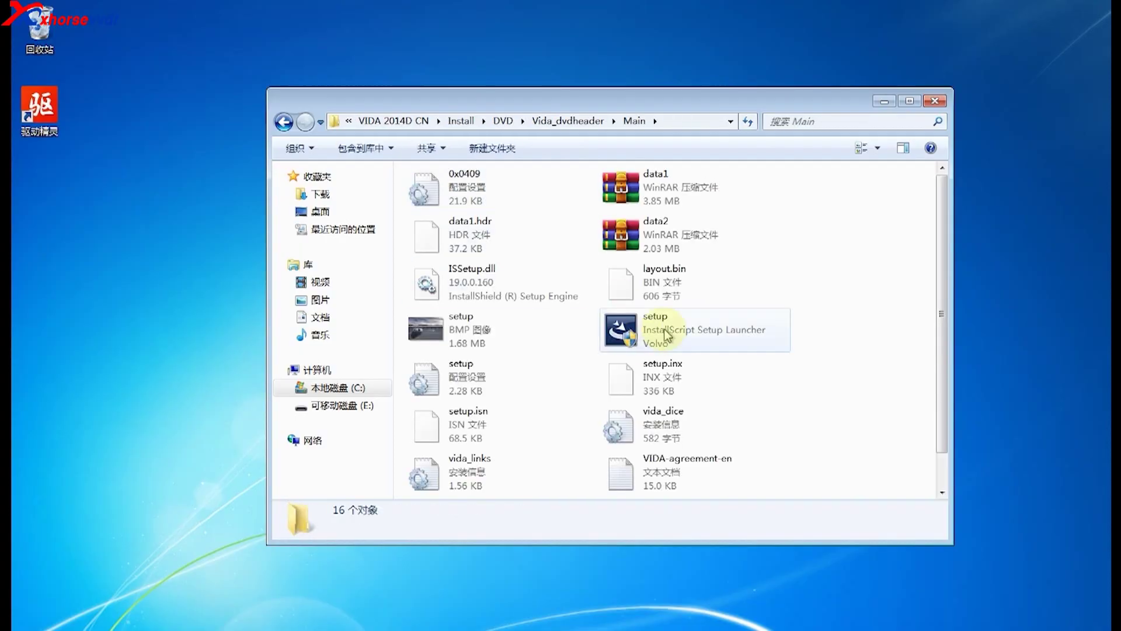
Install VIDA with the All-in-one setup type, accepting the licence agreement
double_click(664, 327)
left_click(678, 363)
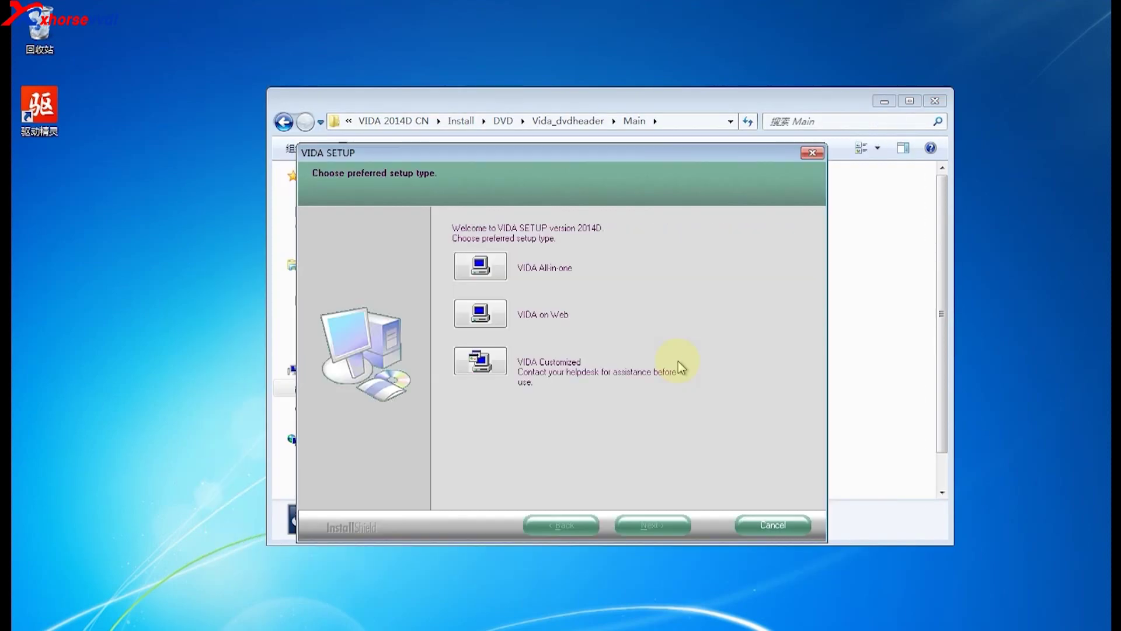
left_click(480, 266)
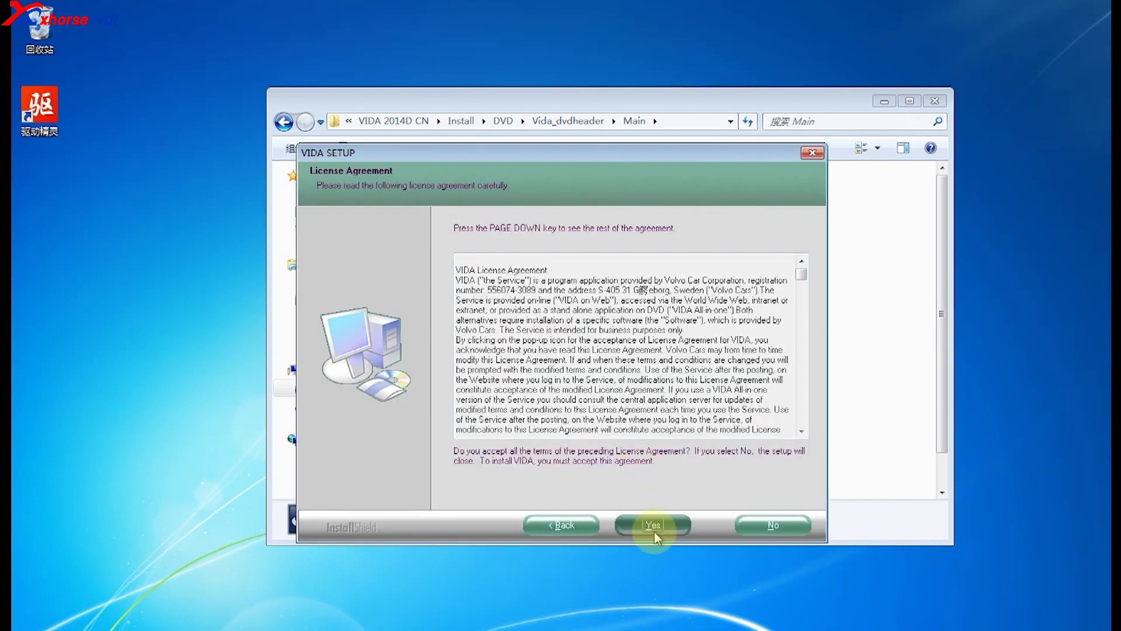
left_click(654, 531)
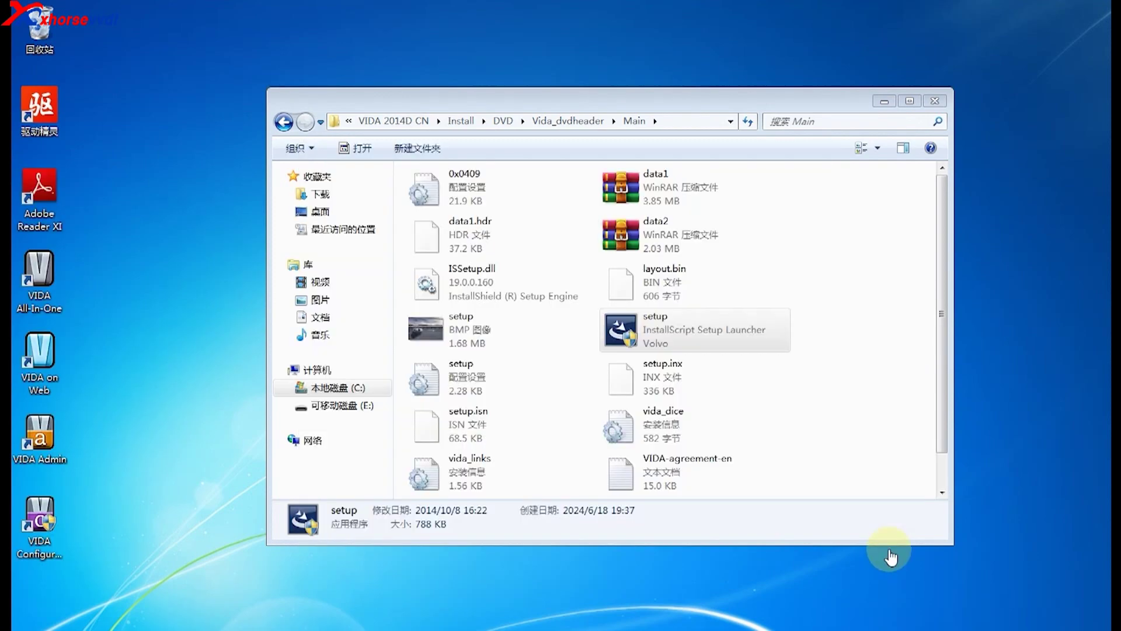
left_click(651, 527)
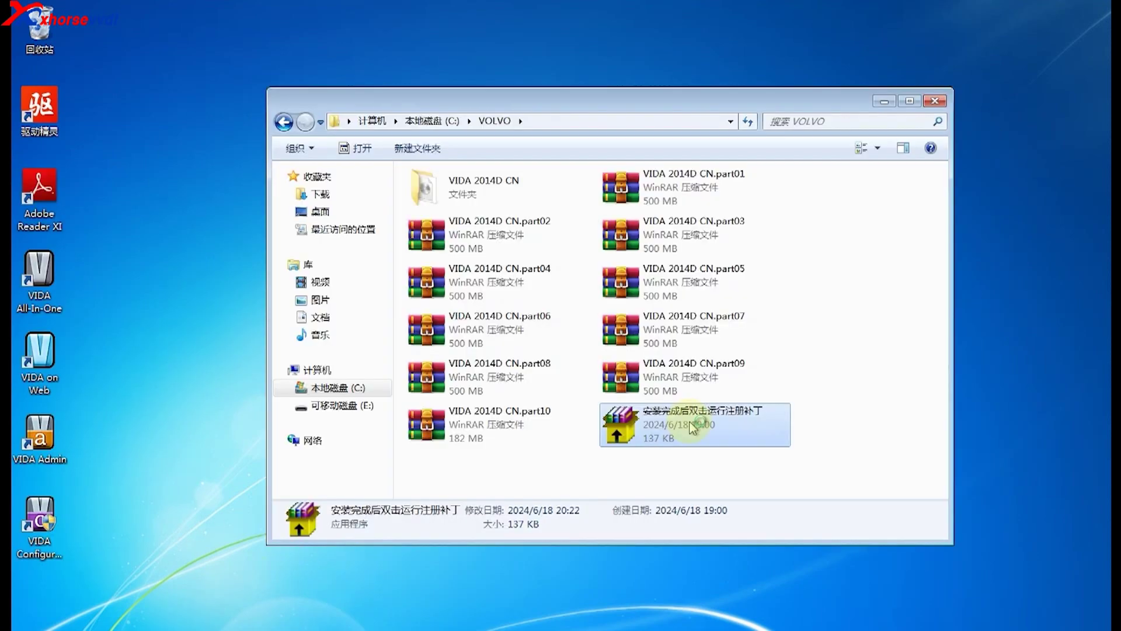
Extract the VIDA 2014A patch to c:\ and launch VIDA All-In-One, dismissing its prompts
double_click(692, 428)
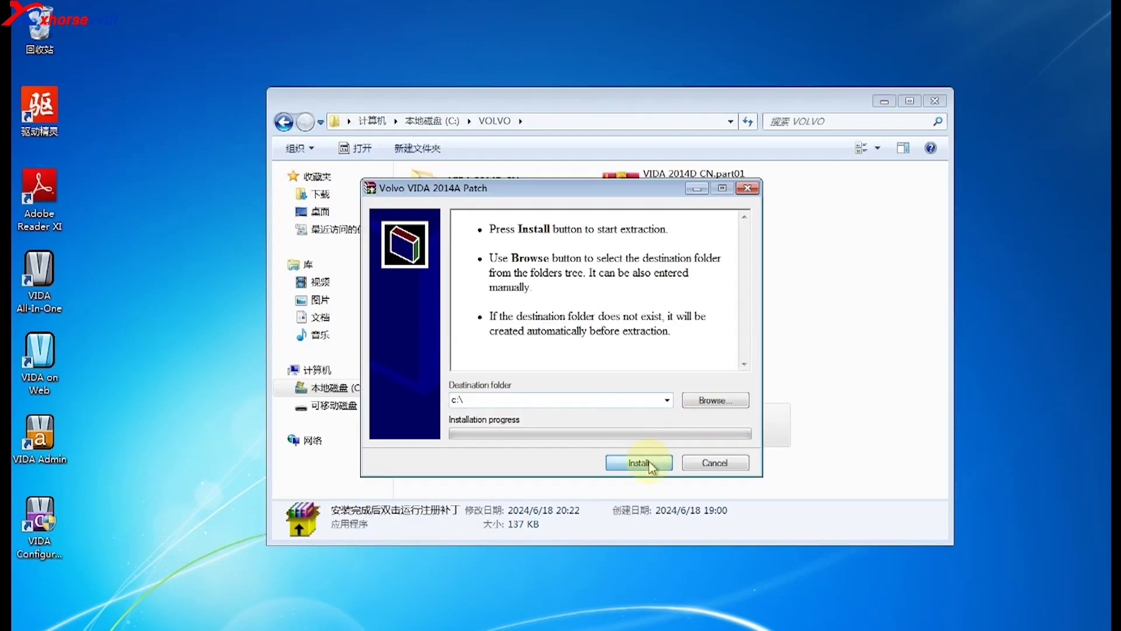
left_click(709, 461)
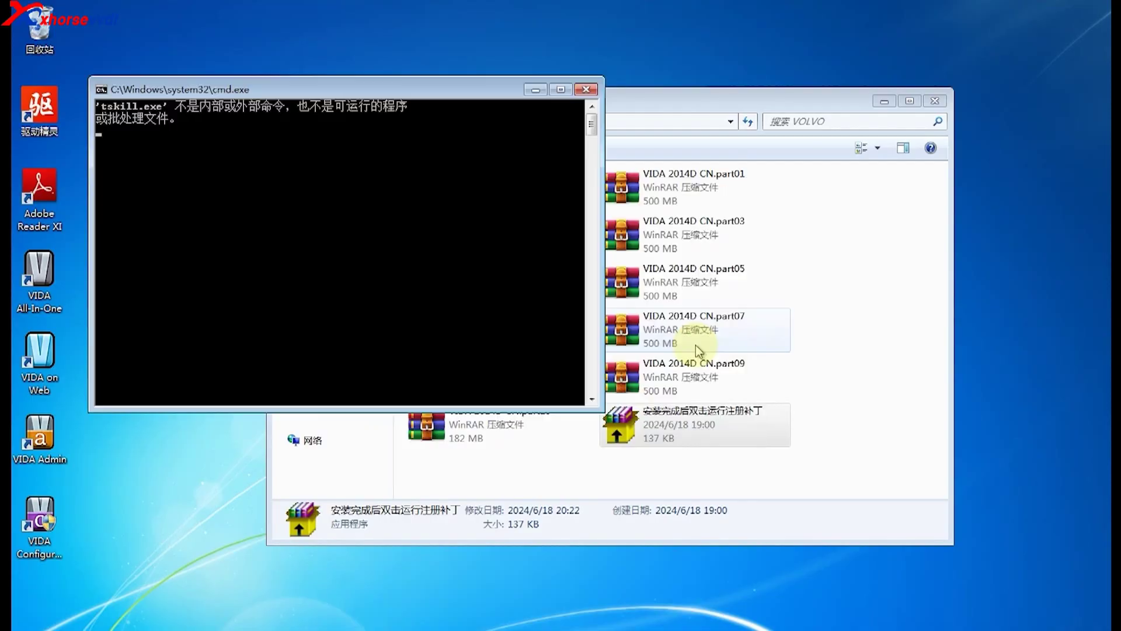
left_click(709, 457)
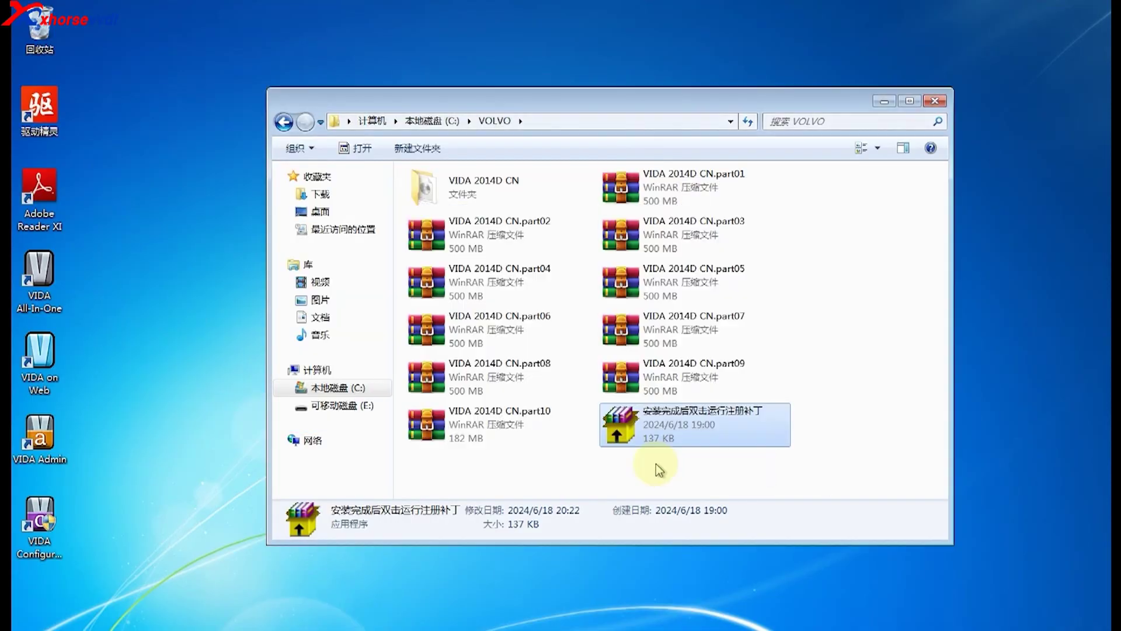
double_click(39, 274)
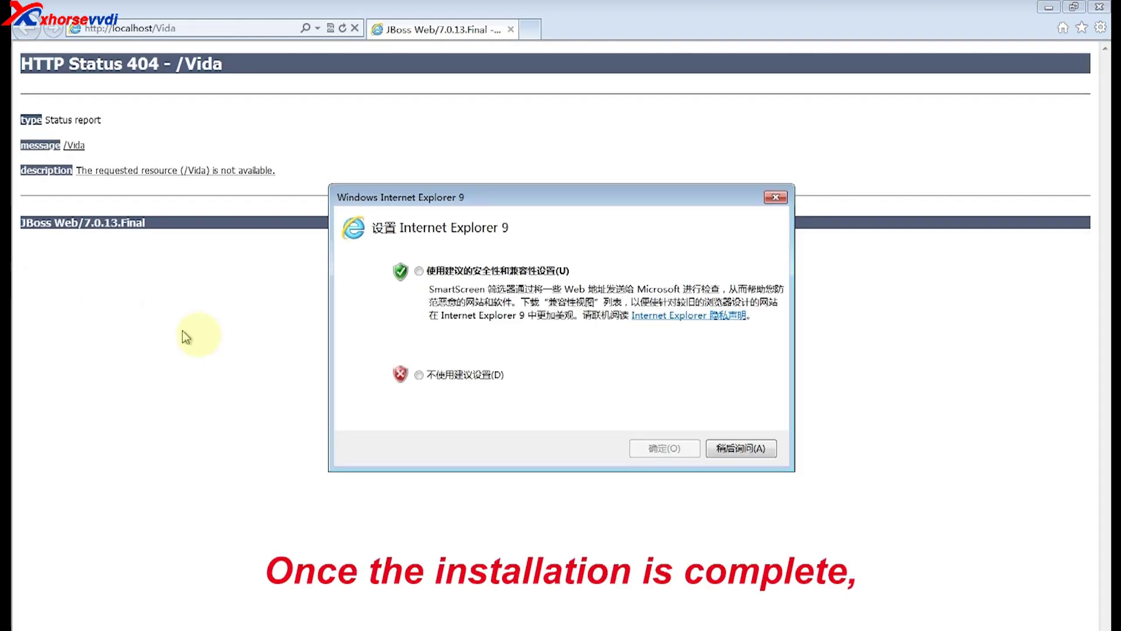
left_click(666, 449)
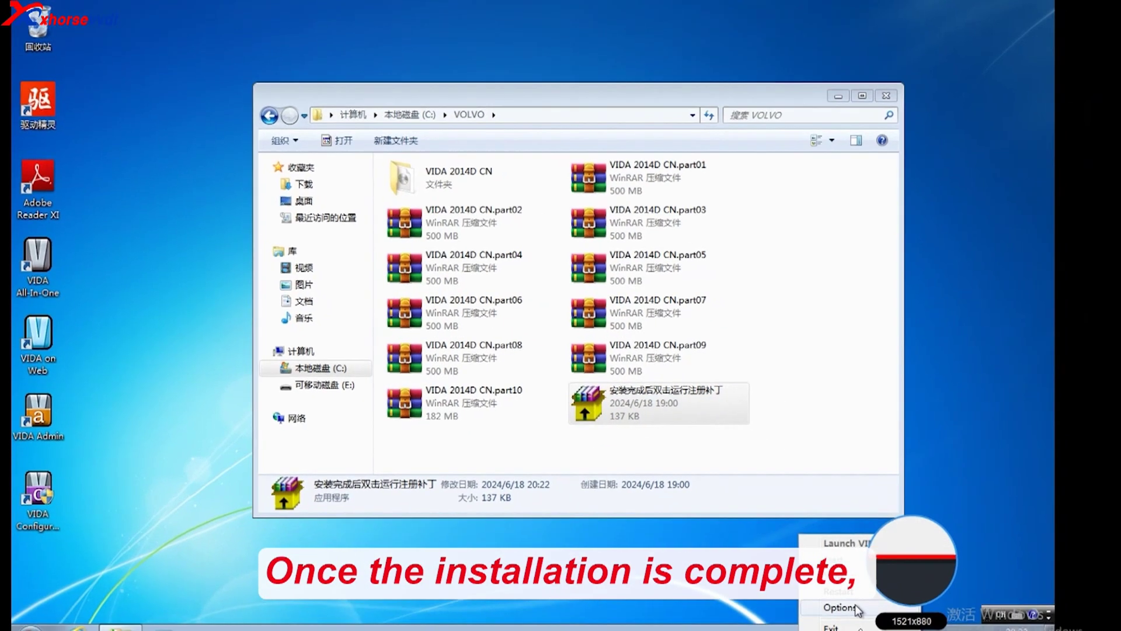
left_click(876, 620)
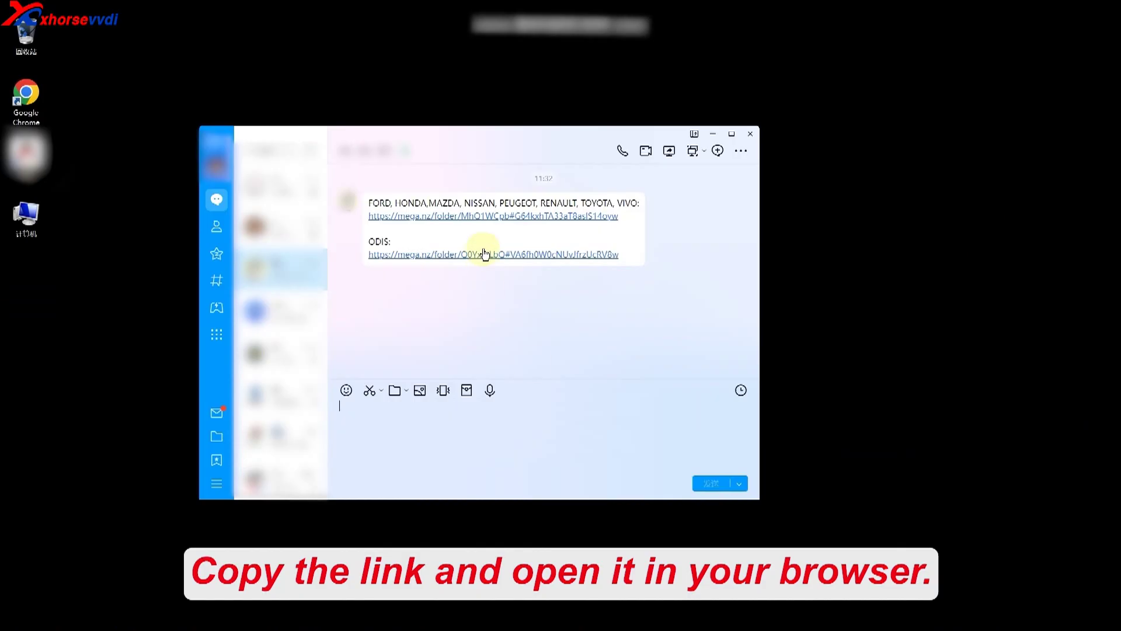
Open the ODIS mega.nz link and tick all 12 VW-ODIS9 files, ending with ReadMe.pdf
left_click(482, 255)
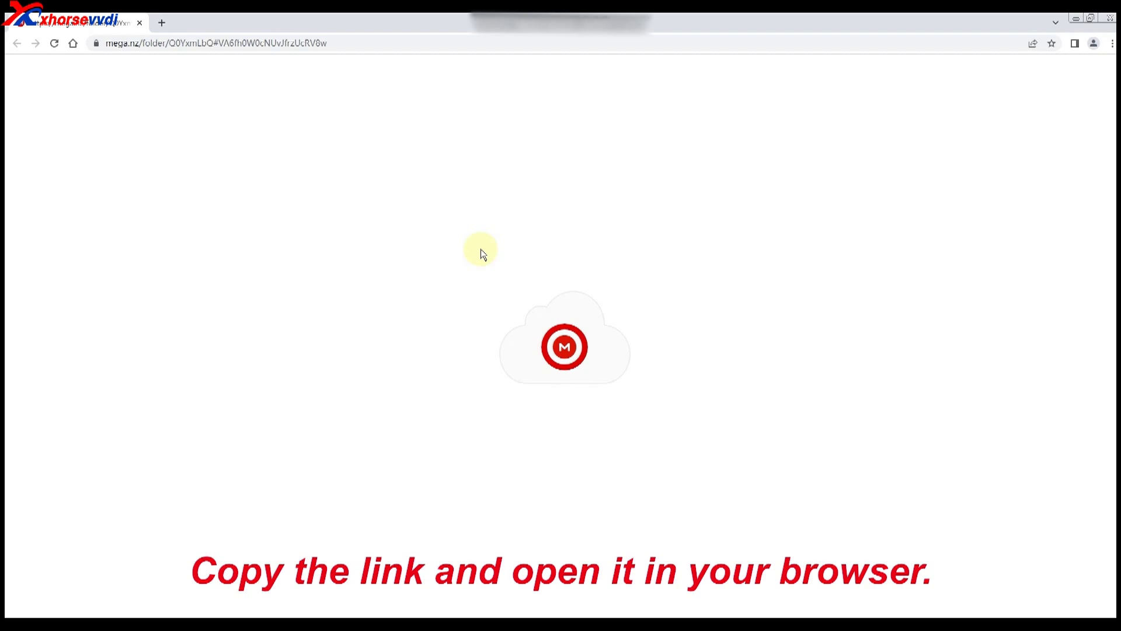
left_click(168, 138)
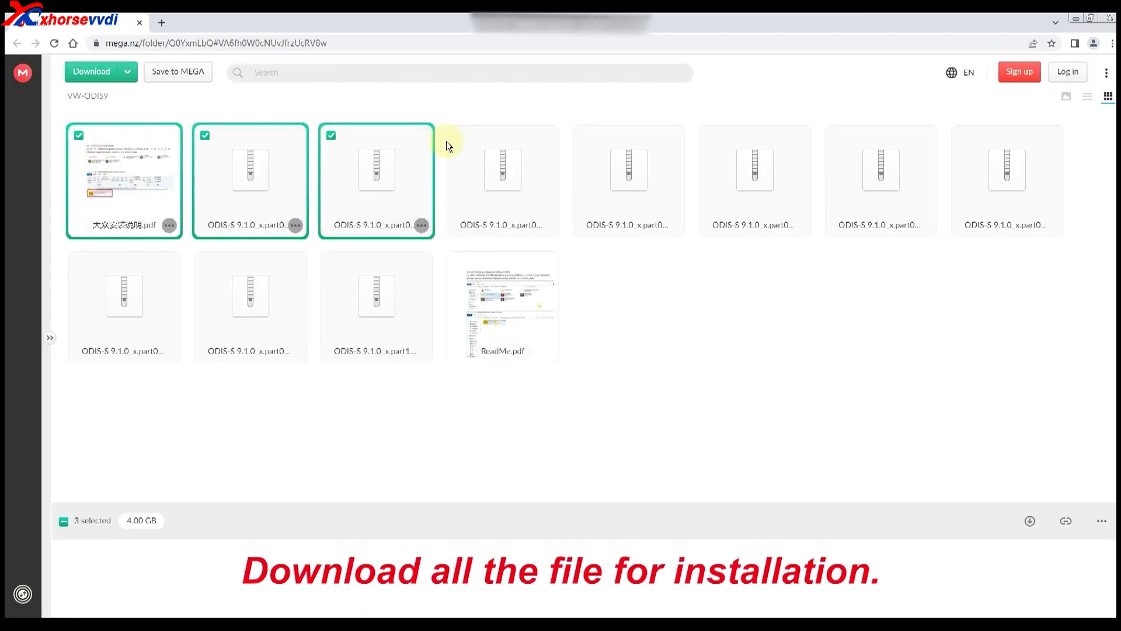
left_click(502, 143, "ctrl")
left_click(628, 143, "ctrl")
left_click(755, 143, "ctrl")
left_click(881, 144, "ctrl")
left_click(964, 135, "ctrl")
left_click(208, 262, "shift")
left_click(376, 268, "ctrl")
left_click(503, 269, "ctrl")
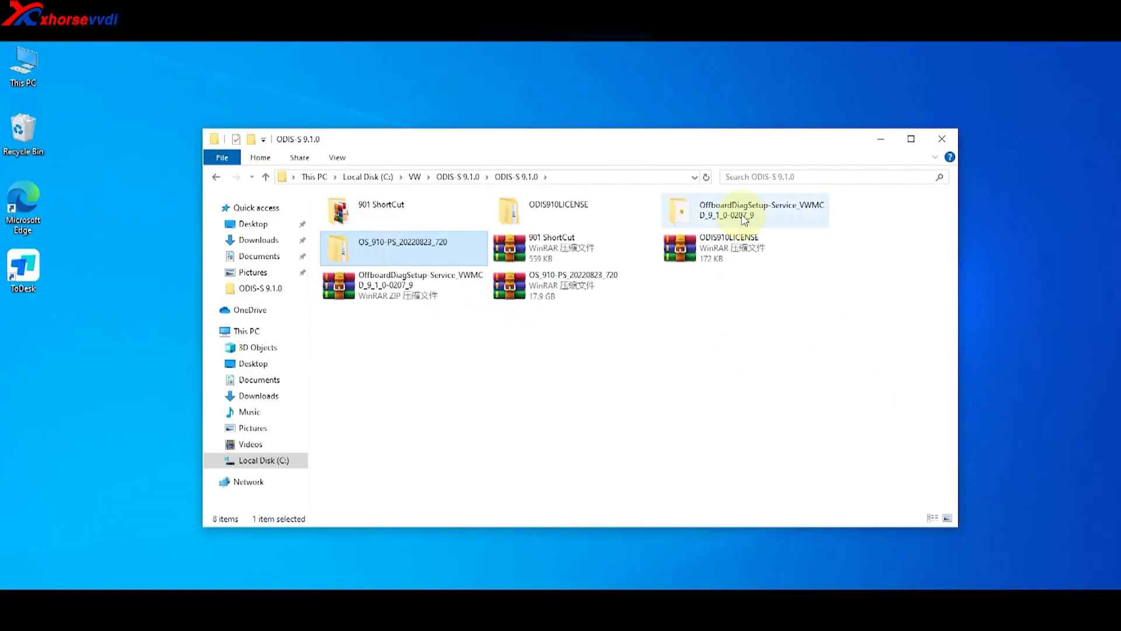
Install ODIS-S 9.1.0 from OffboardDiagSetup using the license.dat licence file
double_click(733, 215)
double_click(413, 219)
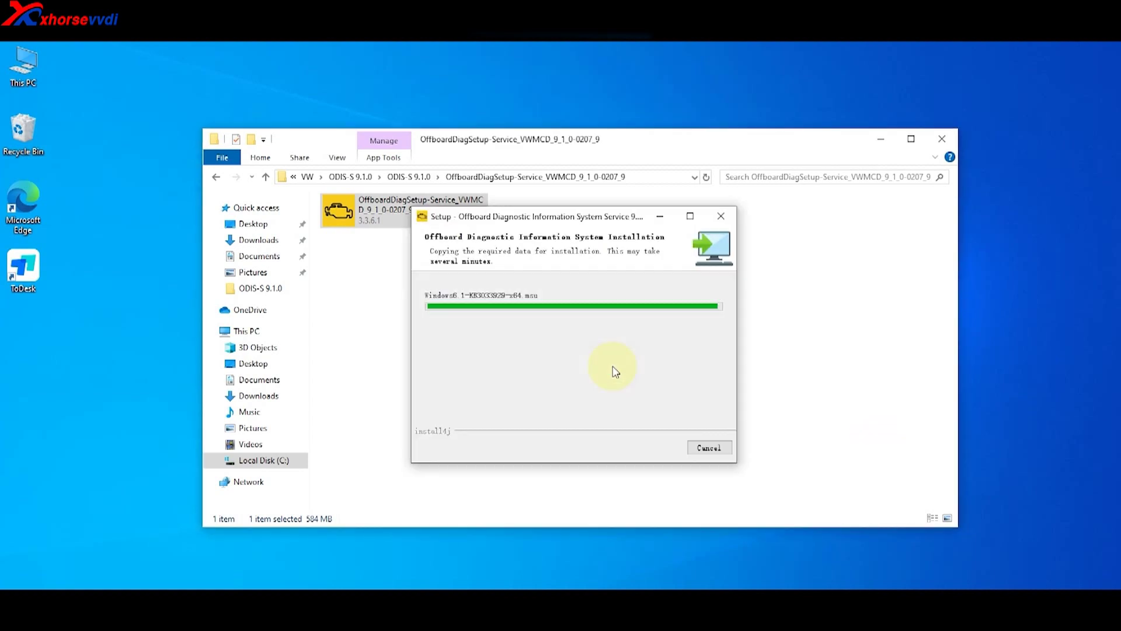
left_click(669, 448)
left_click(671, 448)
left_click(691, 288)
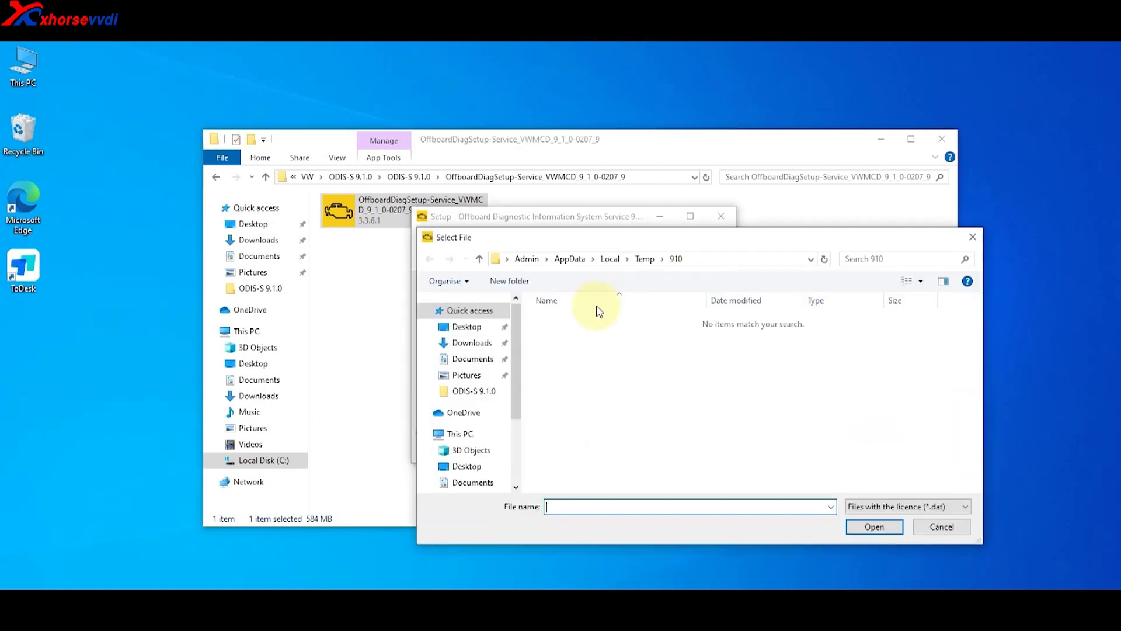
double_click(586, 333)
double_click(573, 473)
left_click(657, 447)
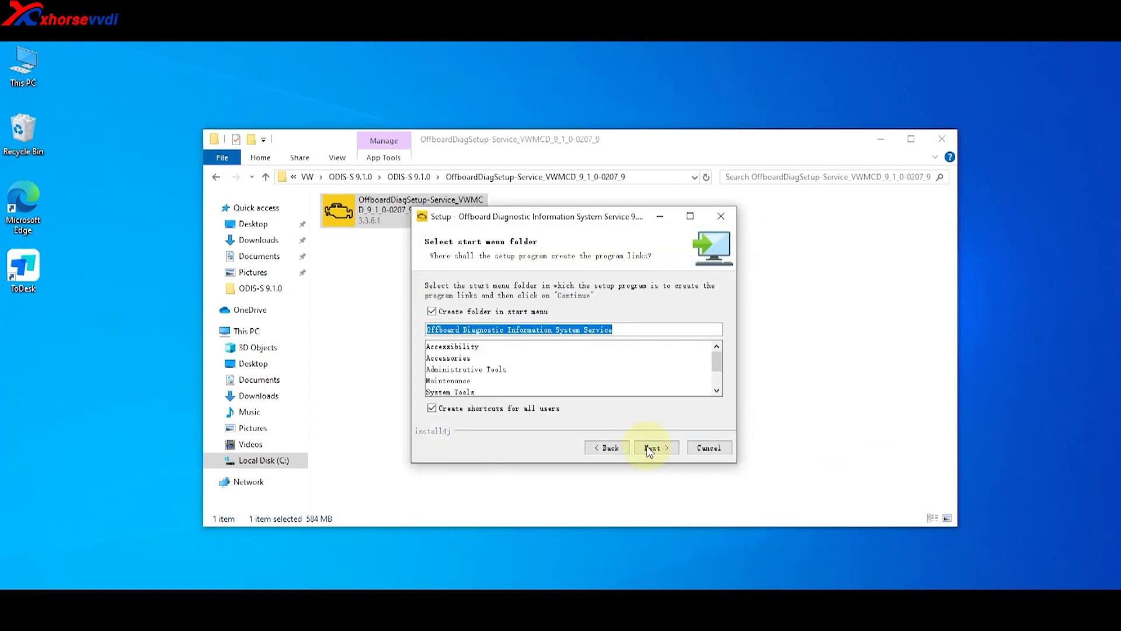
left_click(650, 448)
left_click(706, 448)
Copy the ODIS910 patch files into the ODIS program folder, replacing existing files
right_click(17, 337)
left_click(149, 304)
left_click(584, 143)
left_click(409, 177)
key("Return")
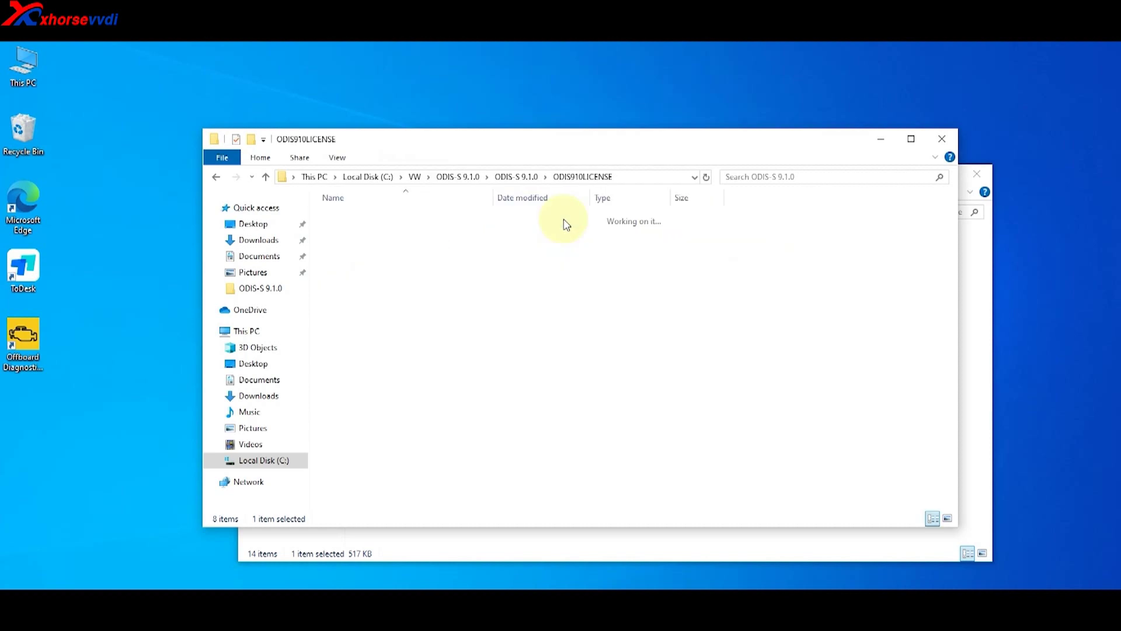
double_click(403, 210)
right_click(677, 204)
left_click(968, 313)
right_click(986, 397)
left_click(881, 493)
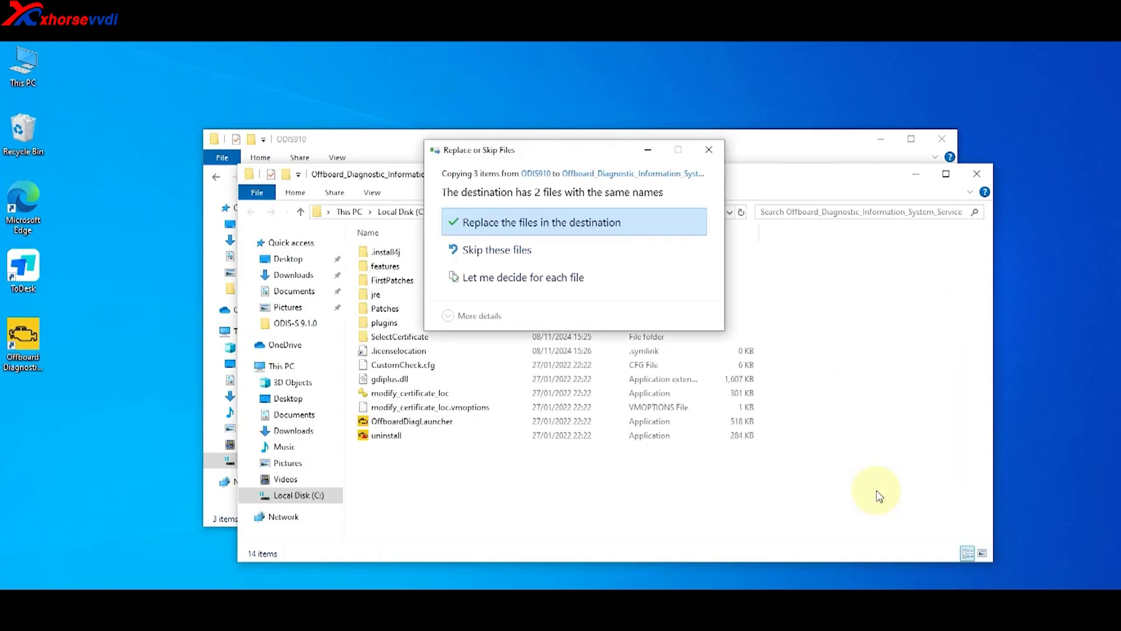
left_click(537, 264)
left_click(543, 264)
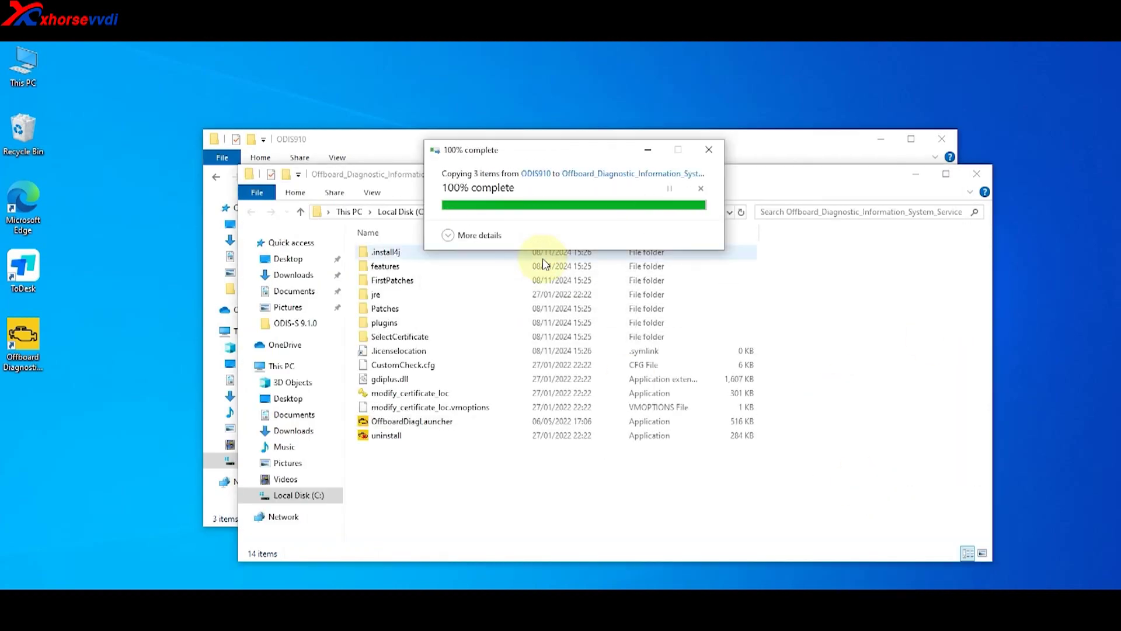
Run OffboardDiagLauncher as administrator and set OS_910-PS as the local data directory
left_click(411, 423)
right_click(410, 422)
left_click(490, 111)
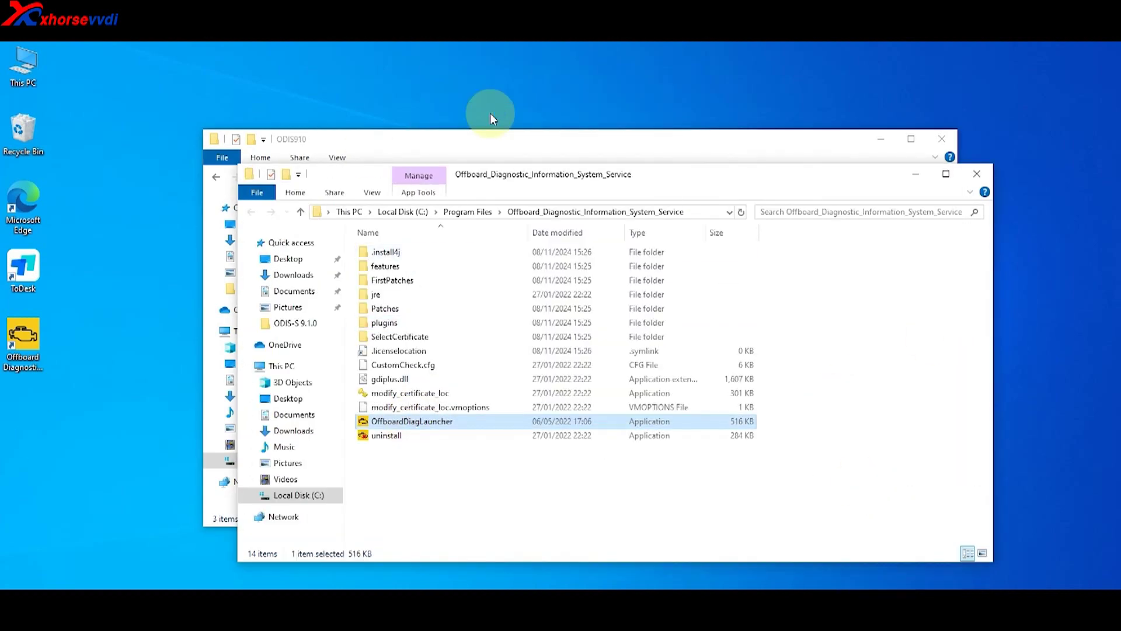
left_click(248, 148)
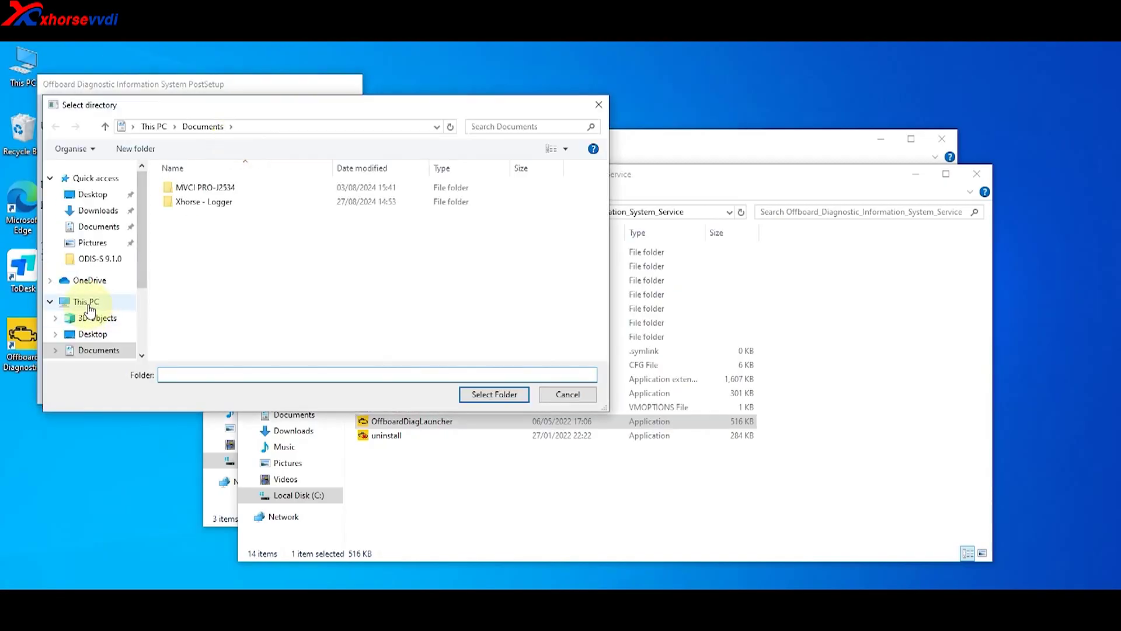
left_click(100, 258)
double_click(247, 229)
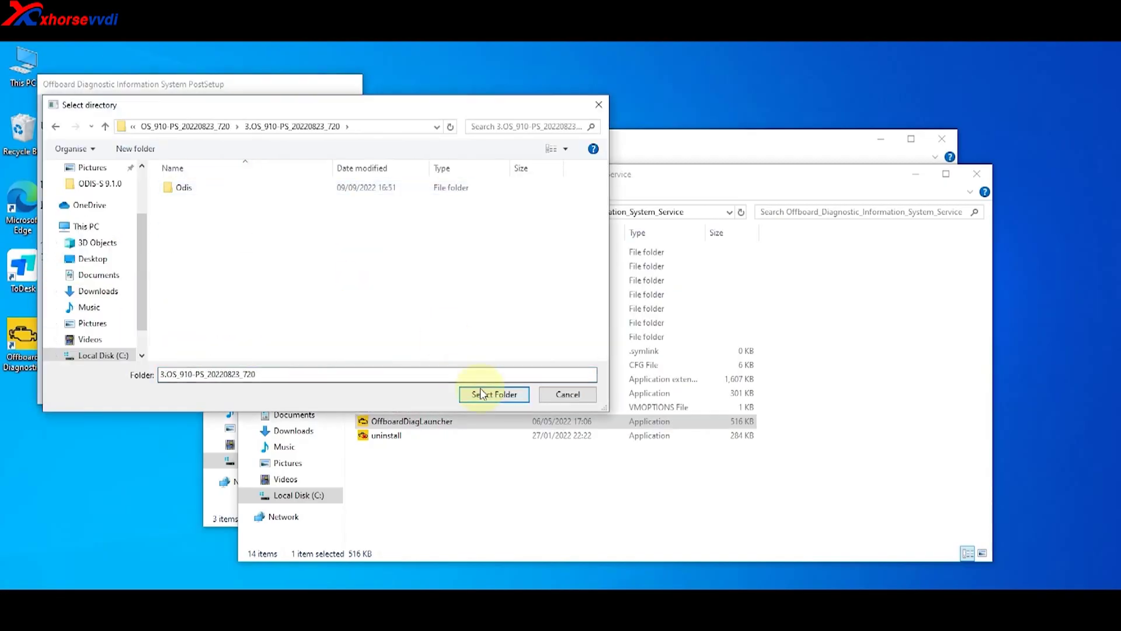
left_click(494, 394)
left_click(98, 362)
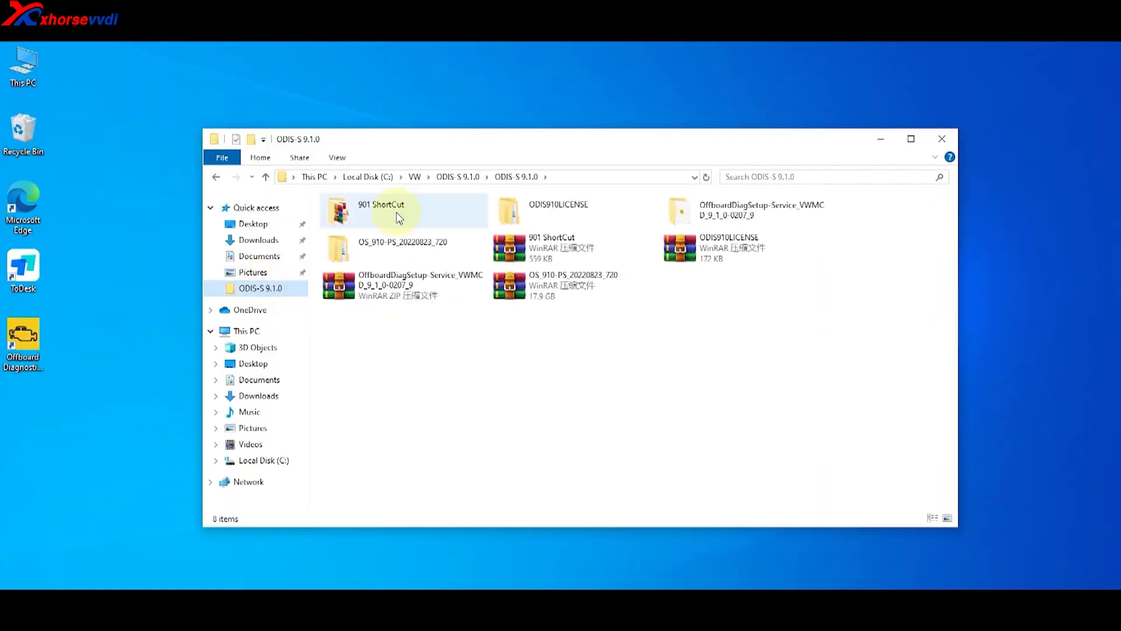
Extract the license Standalone archive from the 901 ShortCut folder
double_click(397, 211)
double_click(727, 212)
left_click(628, 441)
left_click(548, 435)
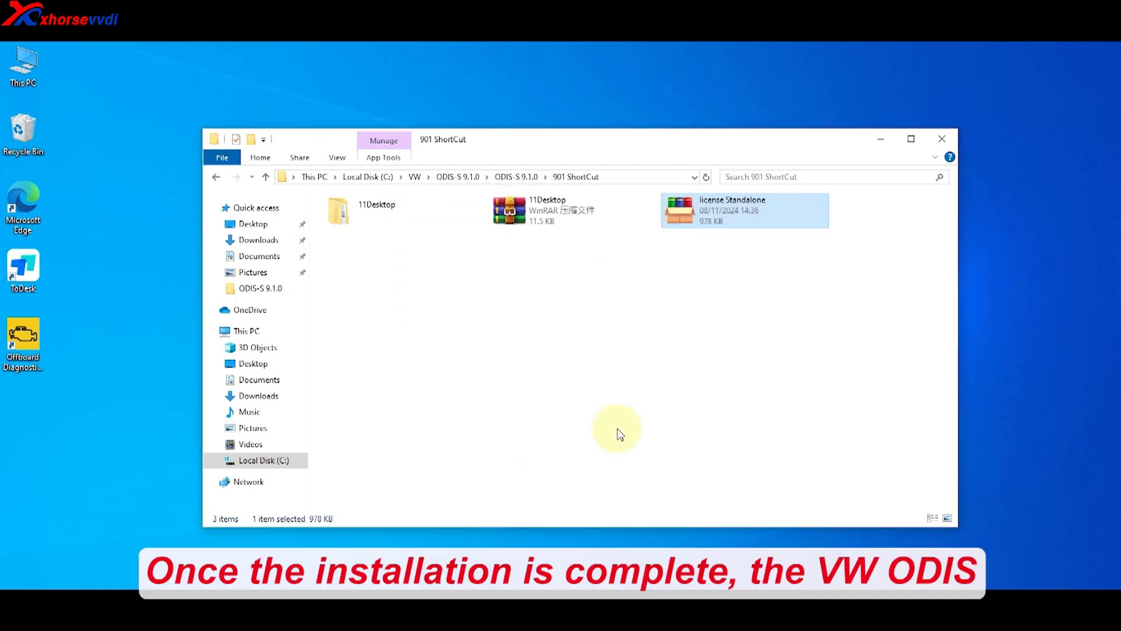
Copy all 12 ODIS brand shortcuts from the Desktop folder onto the Windows desktop
double_click(362, 211)
left_click_drag(807, 391, 384, 207)
right_click(384, 207)
left_click(422, 412)
right_click(105, 350)
left_click(139, 408)
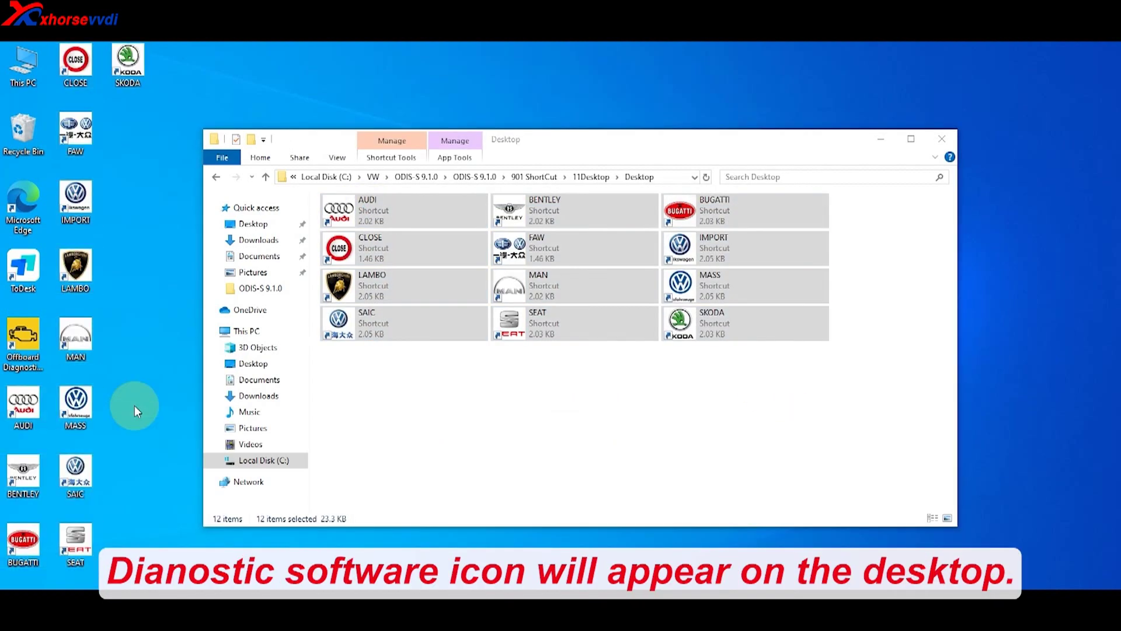